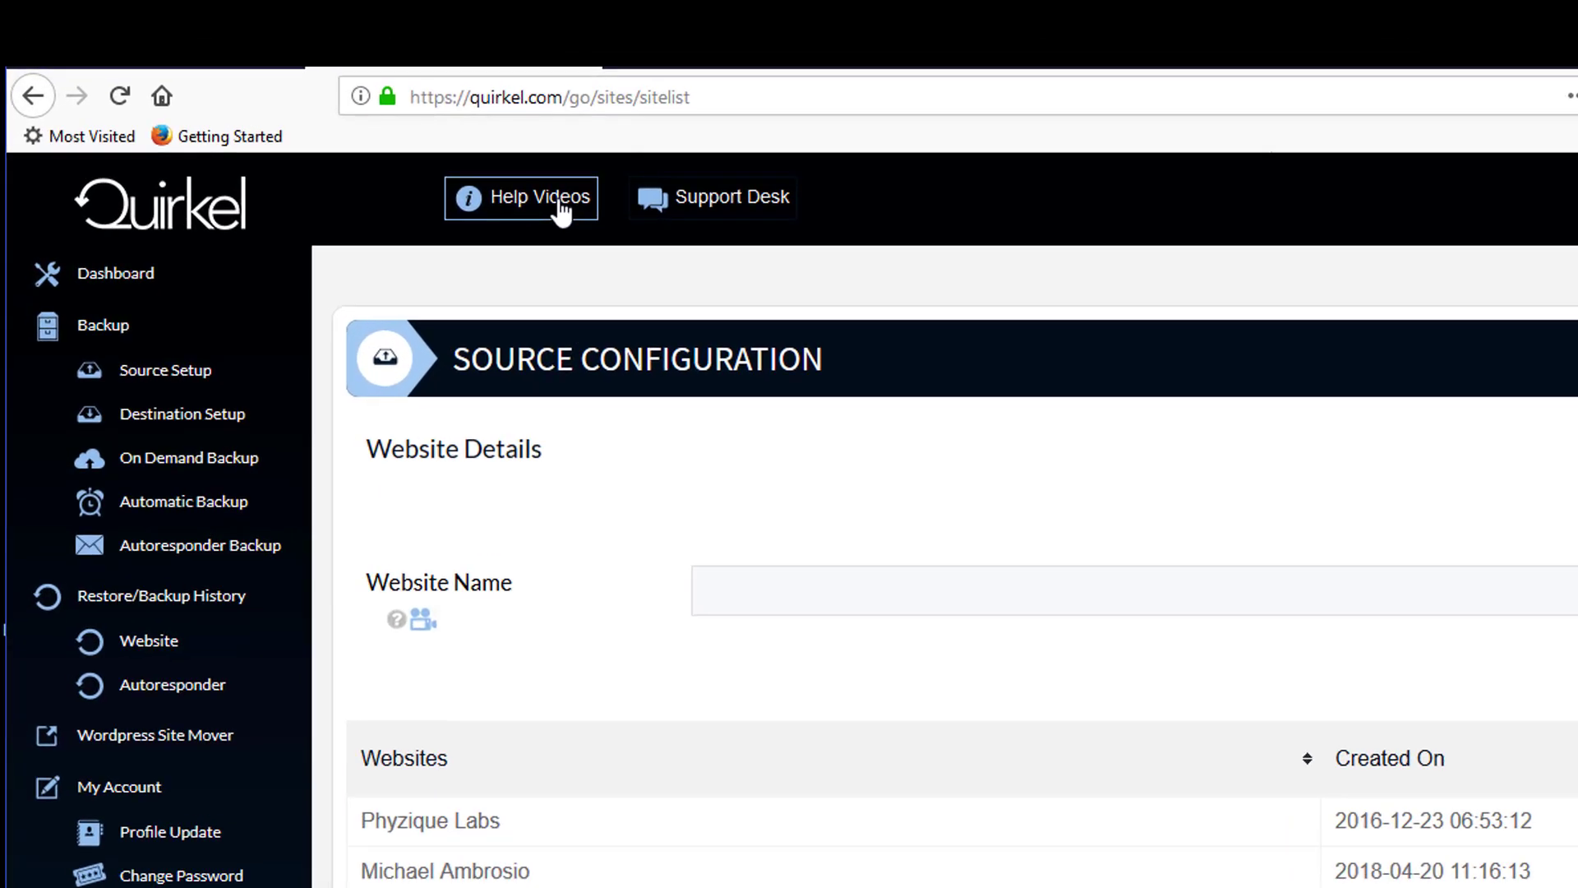
- Switch to the Quirkel_Import_Site_Sample.csv workbook in Excel
click(561, 212)
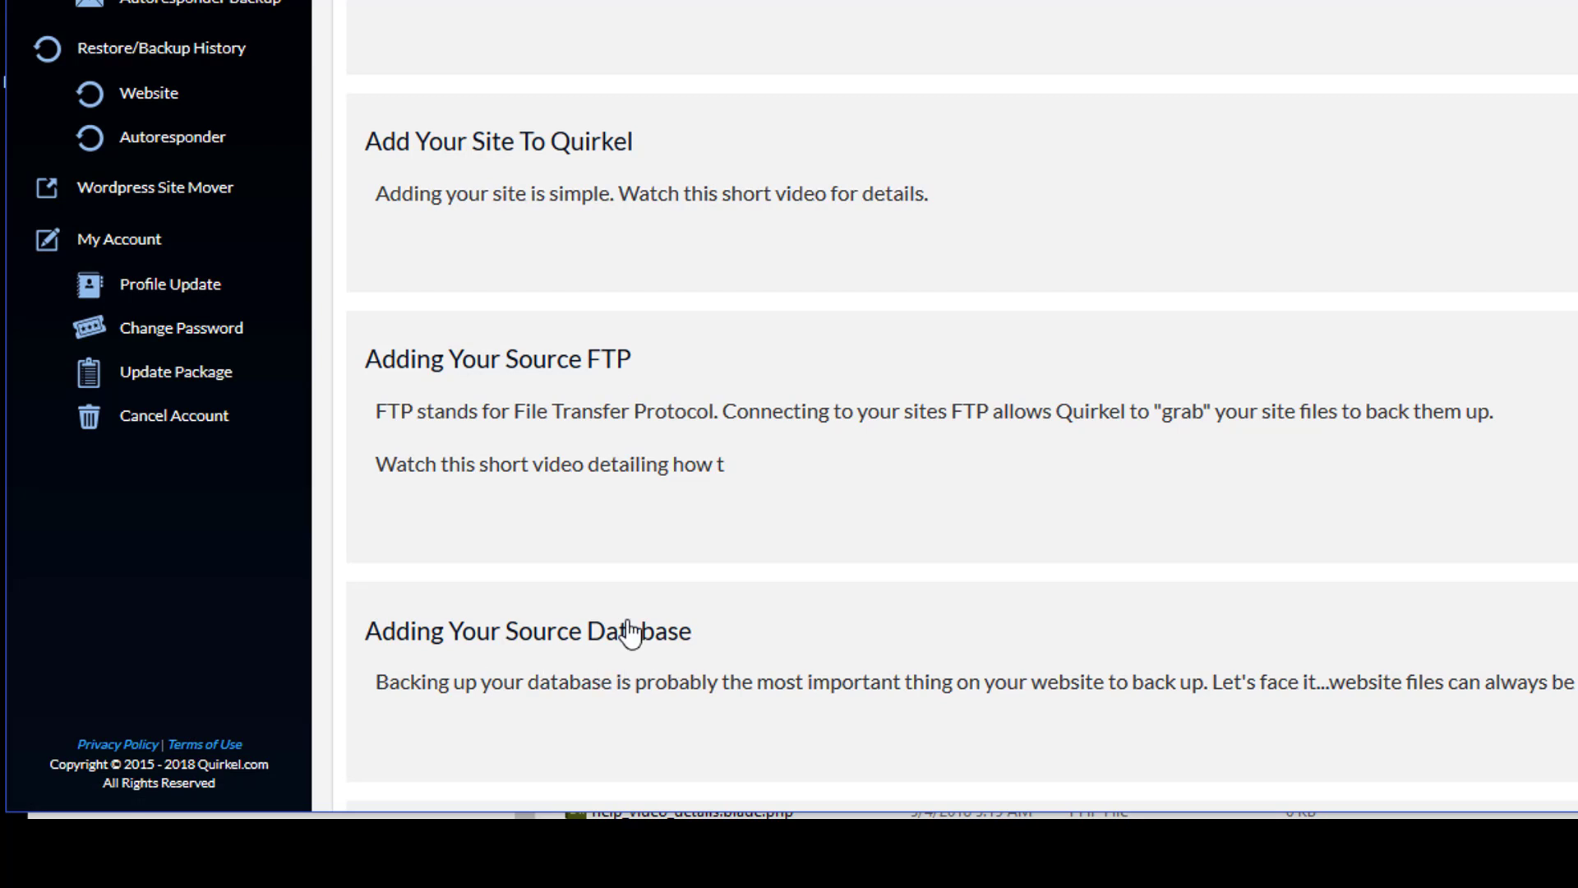
mouse_move(947, 842)
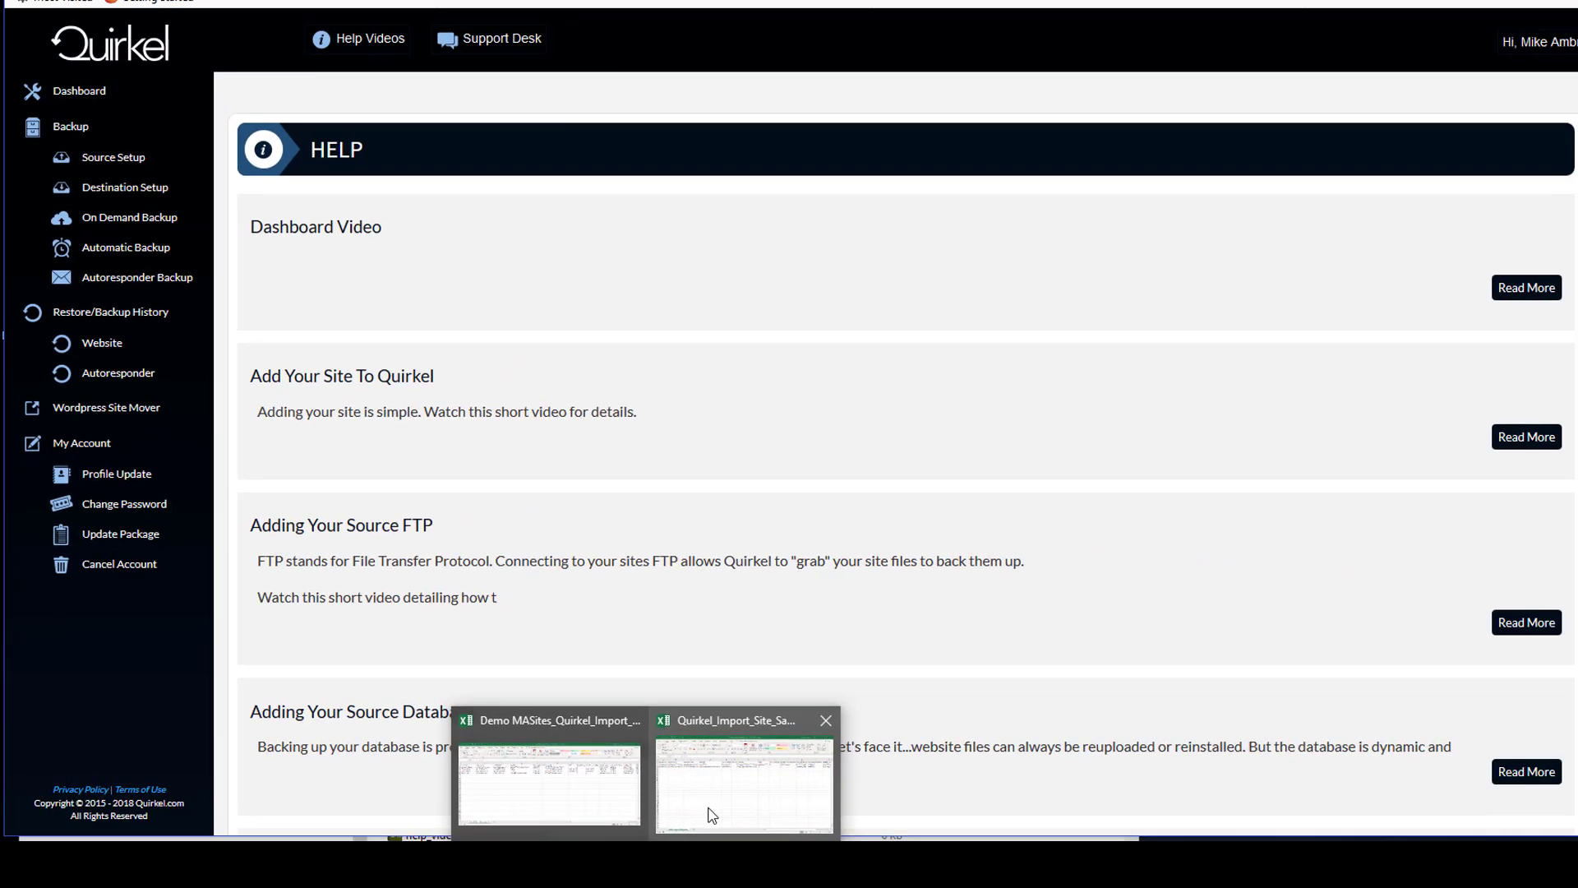
click(1035, 777)
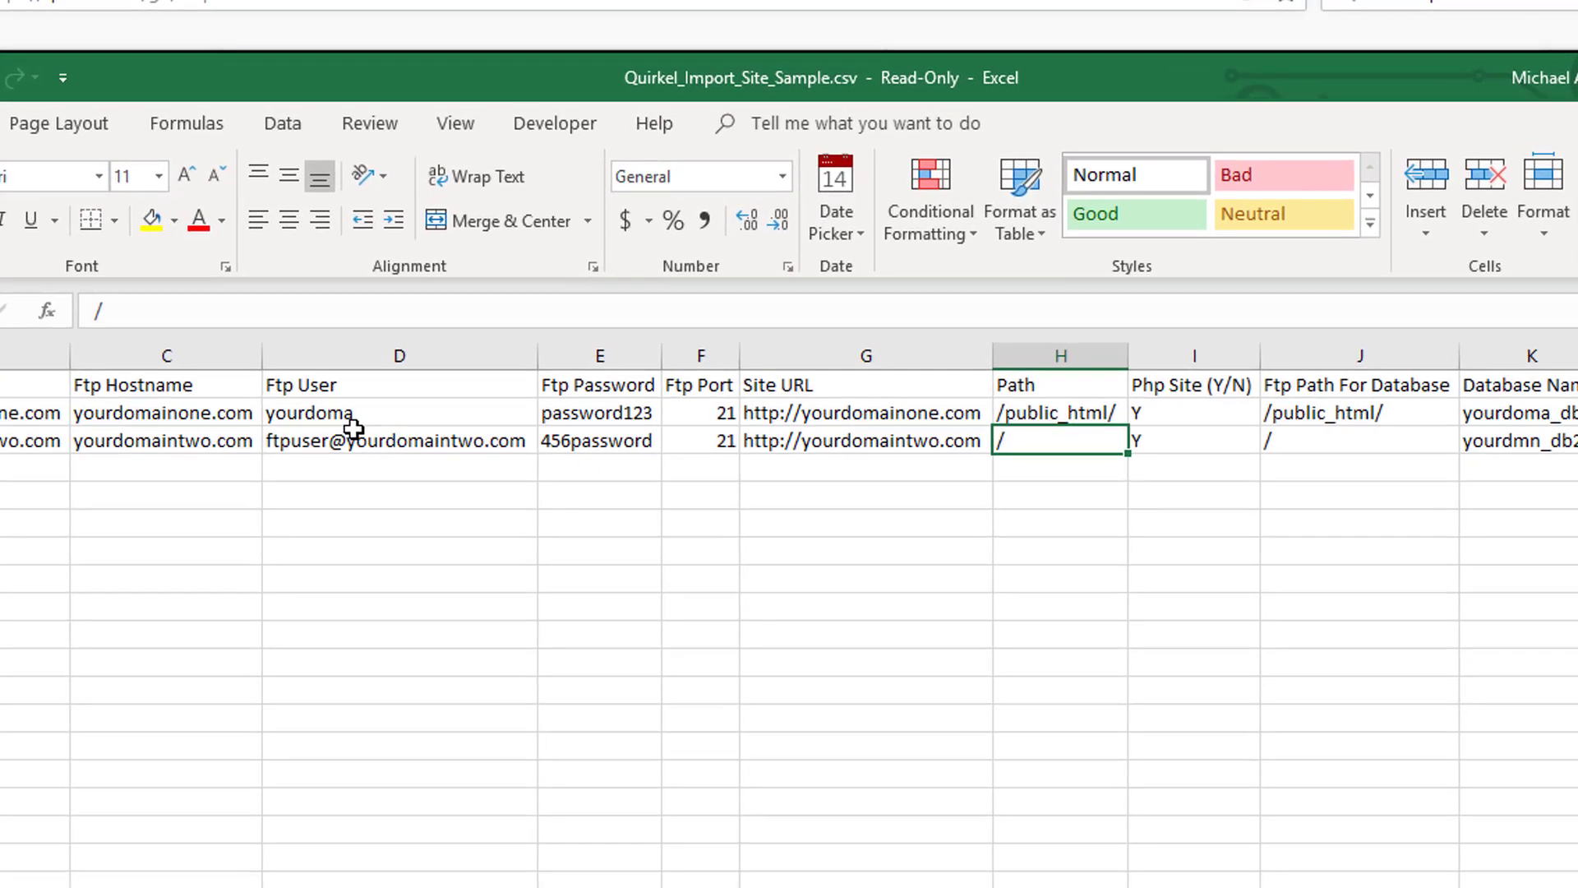
- Examine the Ftp User and Path entries of both sample rows and the remaining columns of the sheet
click(507, 276)
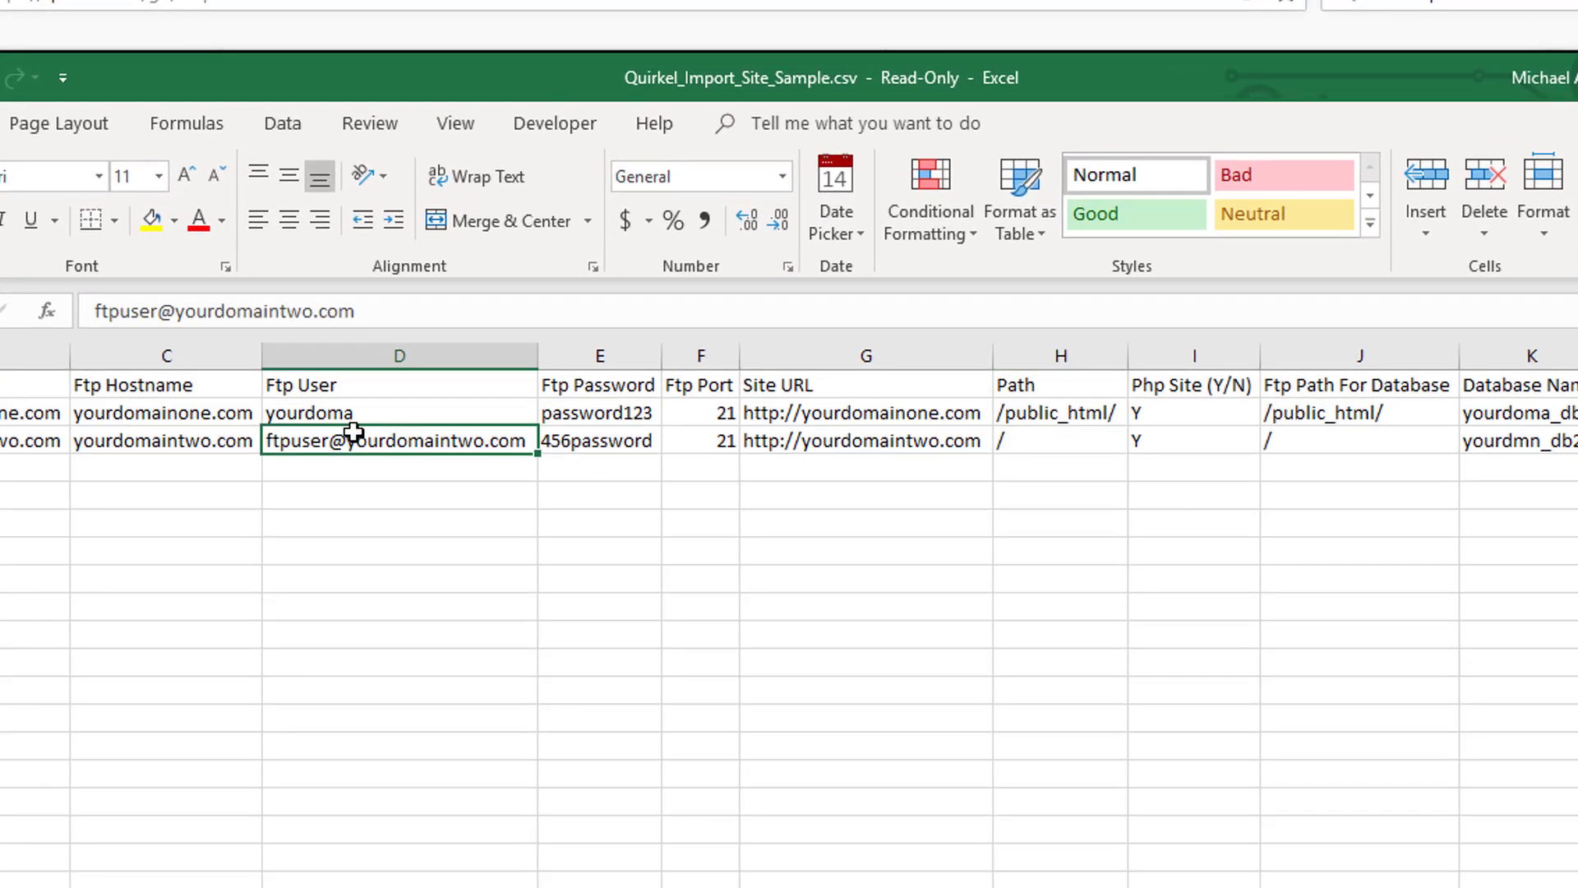
click(355, 413)
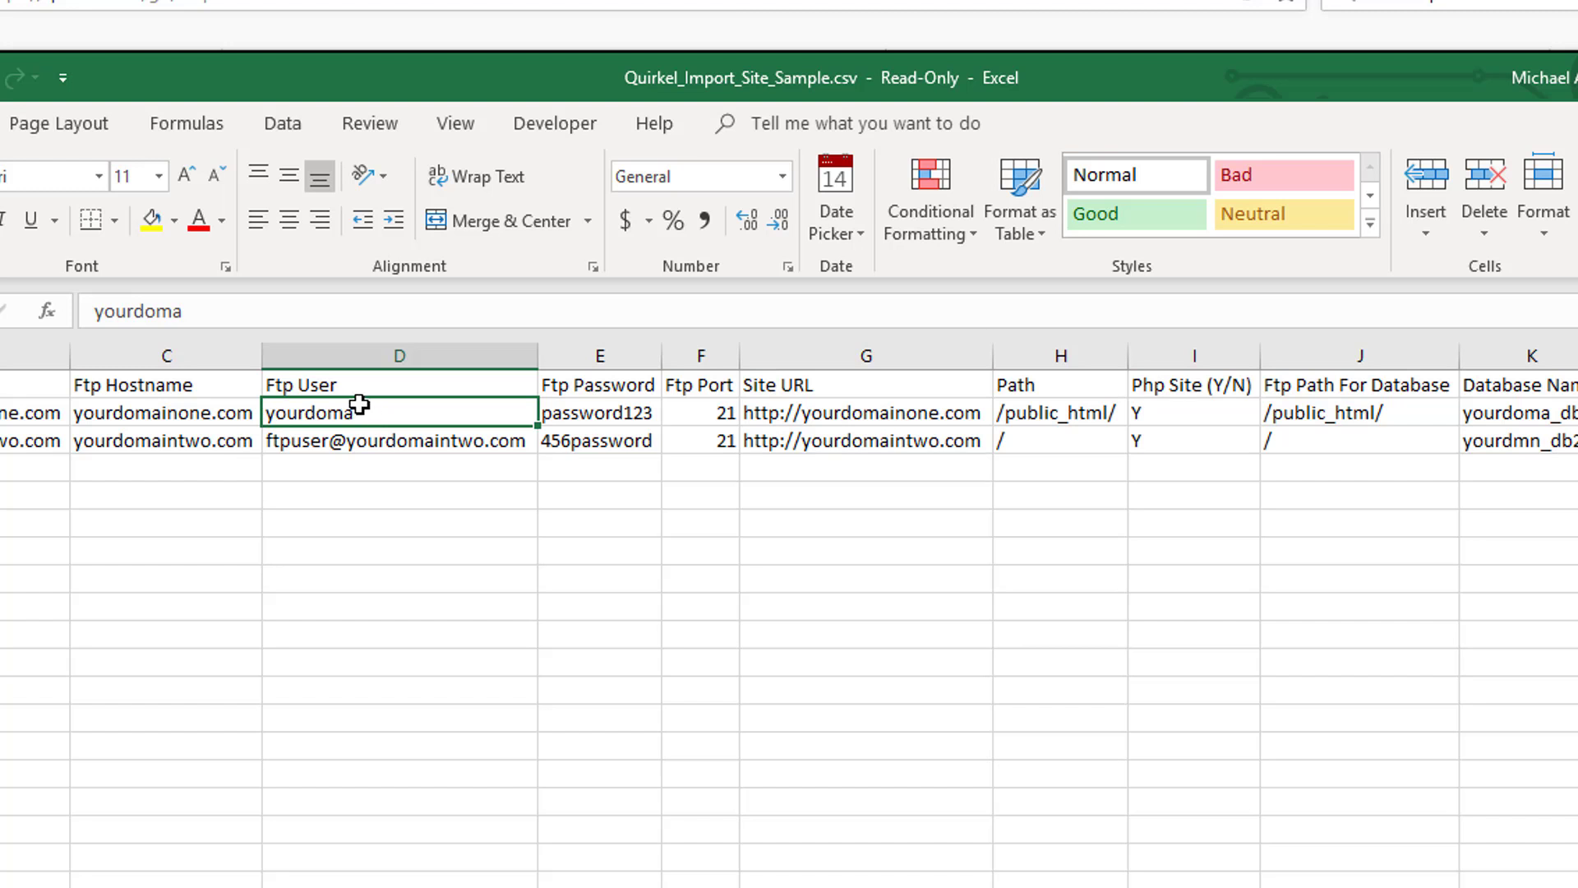
key(Down)
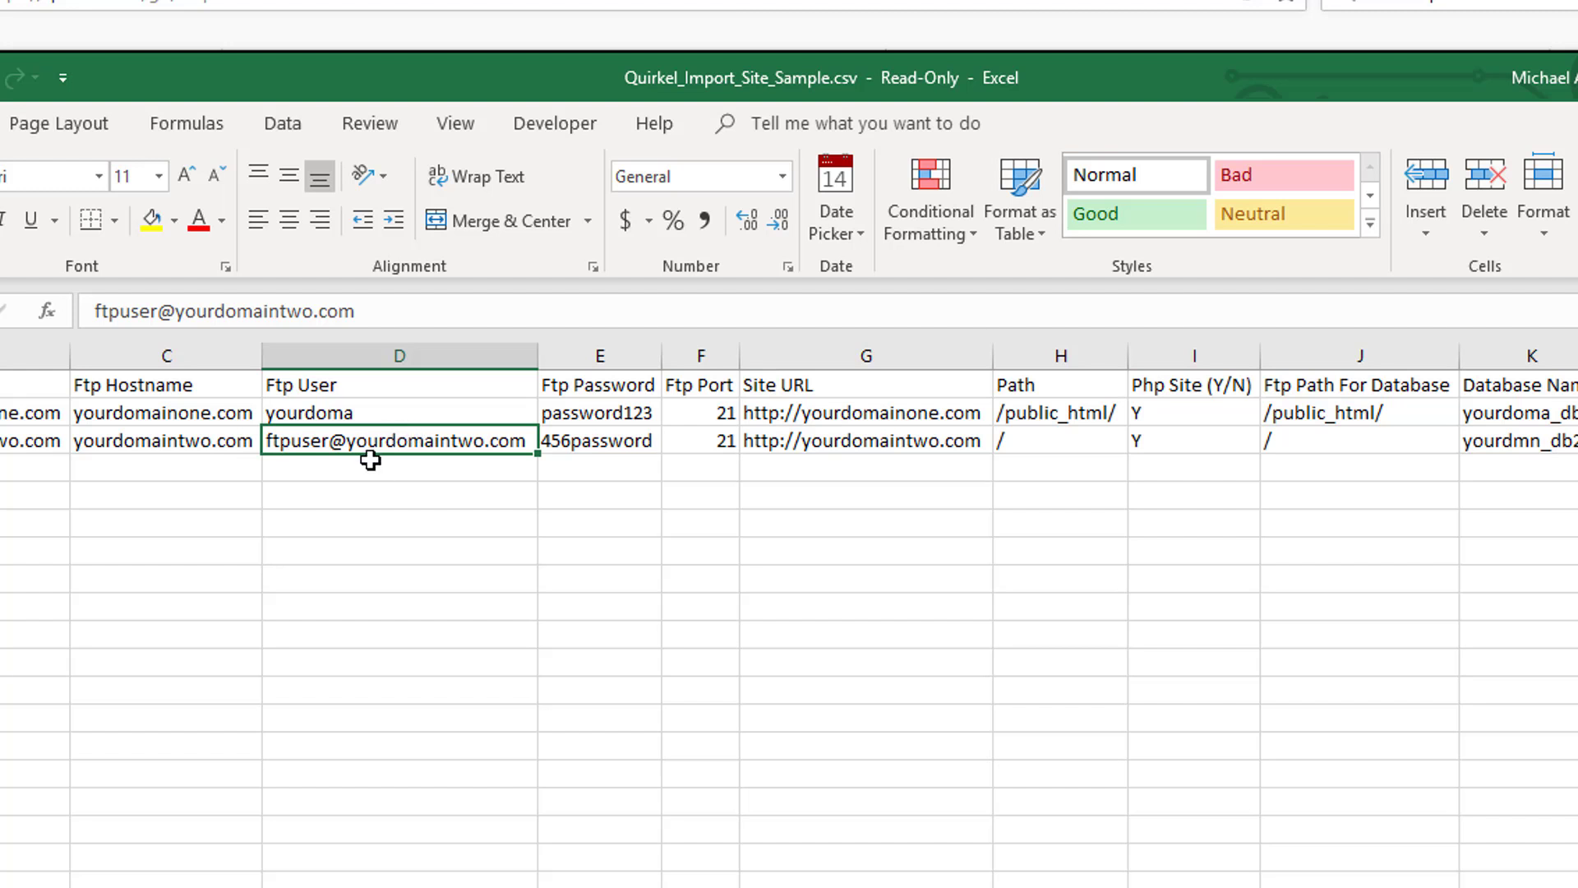
click(364, 417)
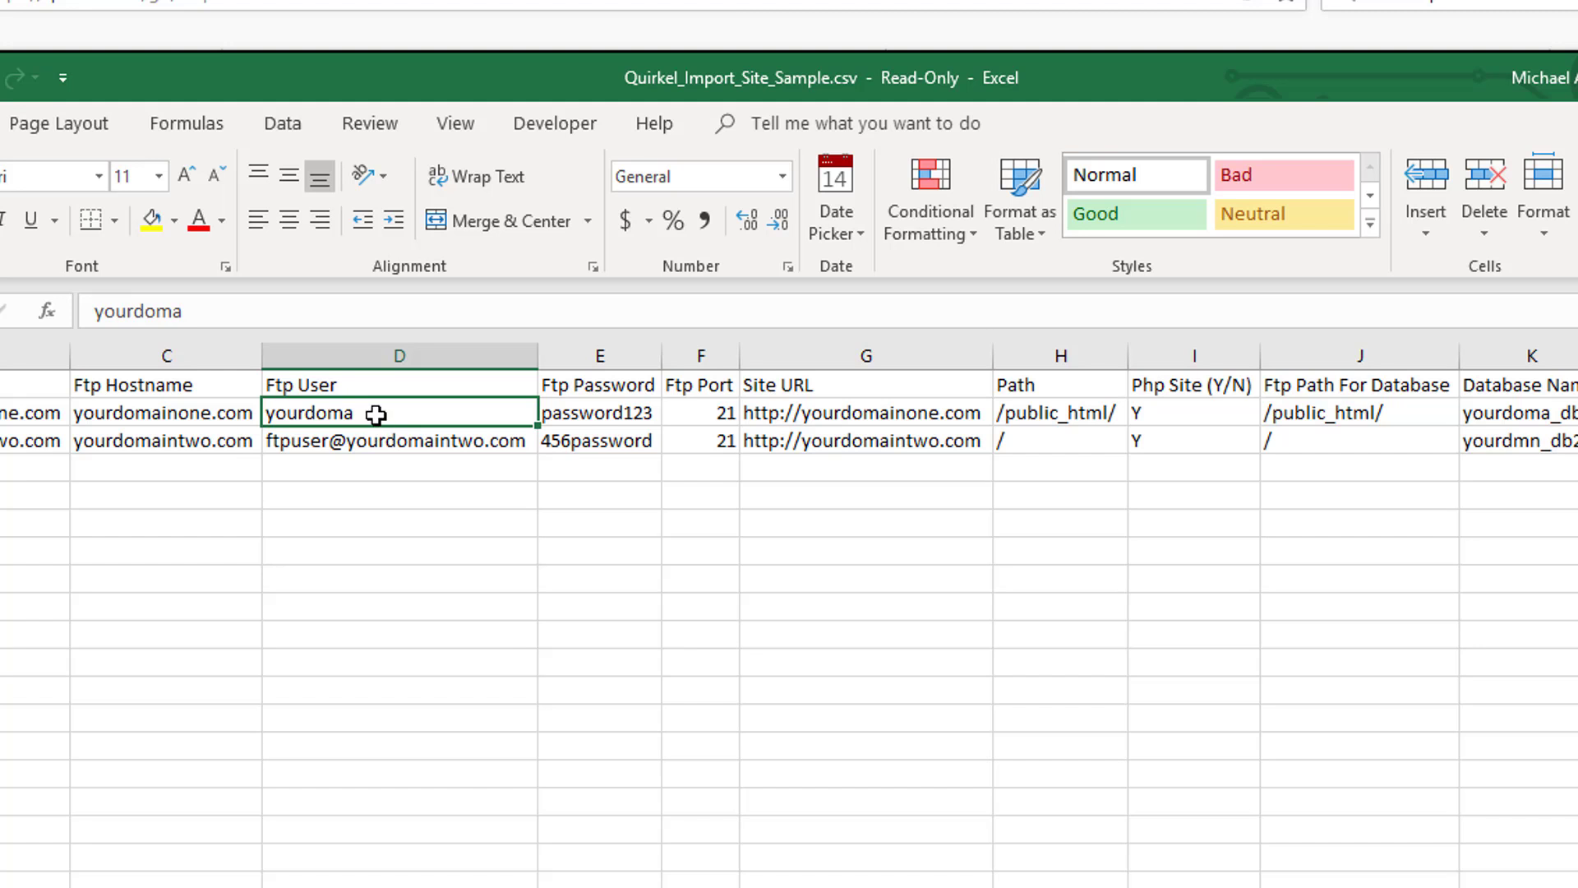
click(1032, 413)
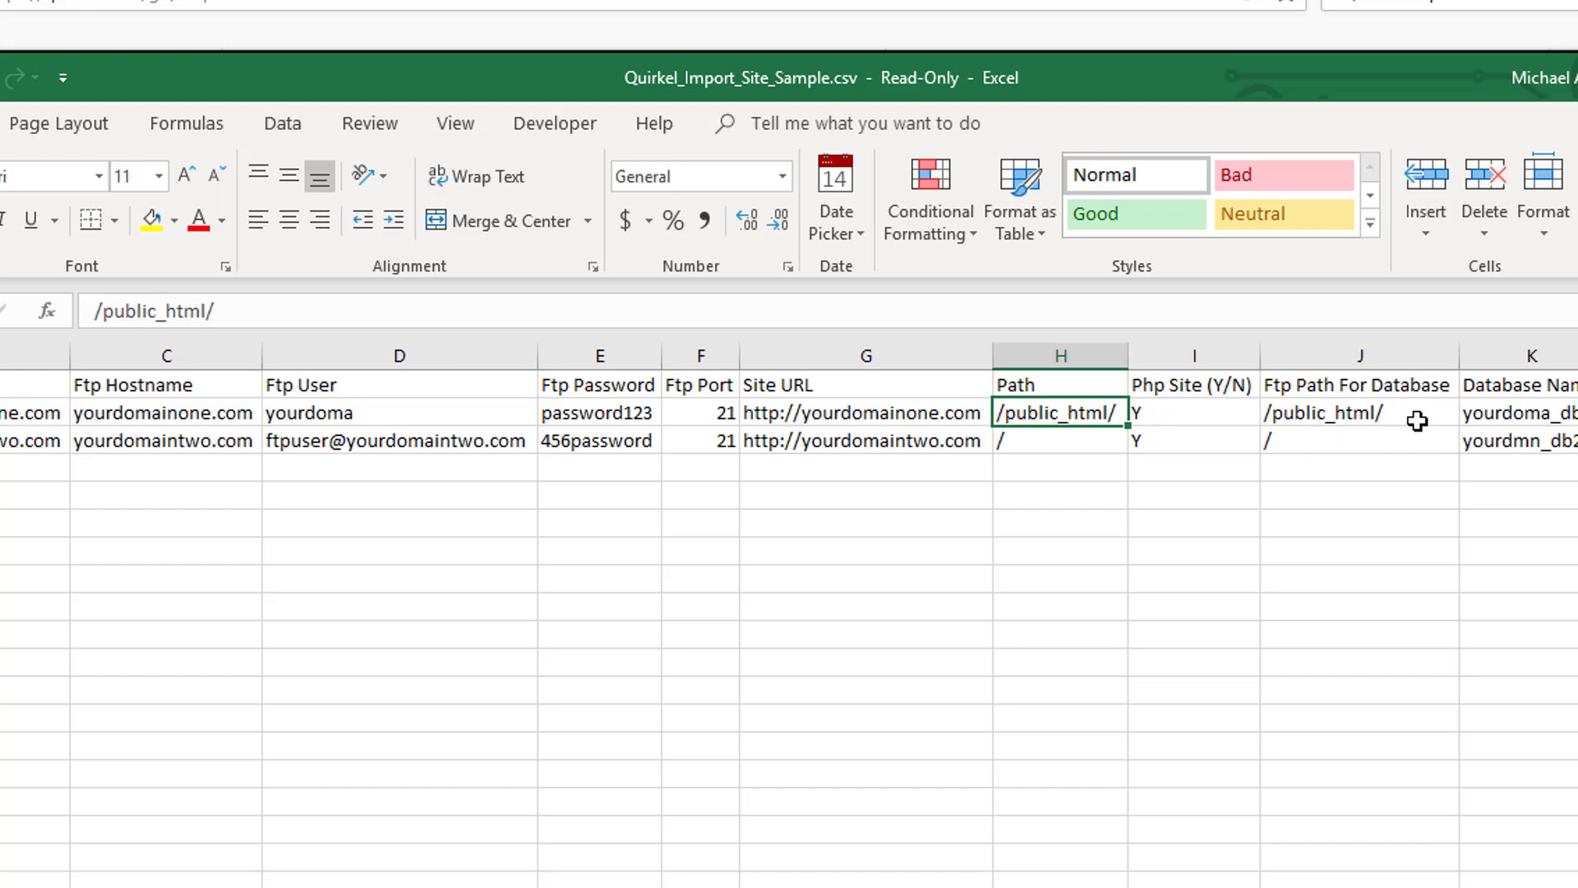
click(464, 446)
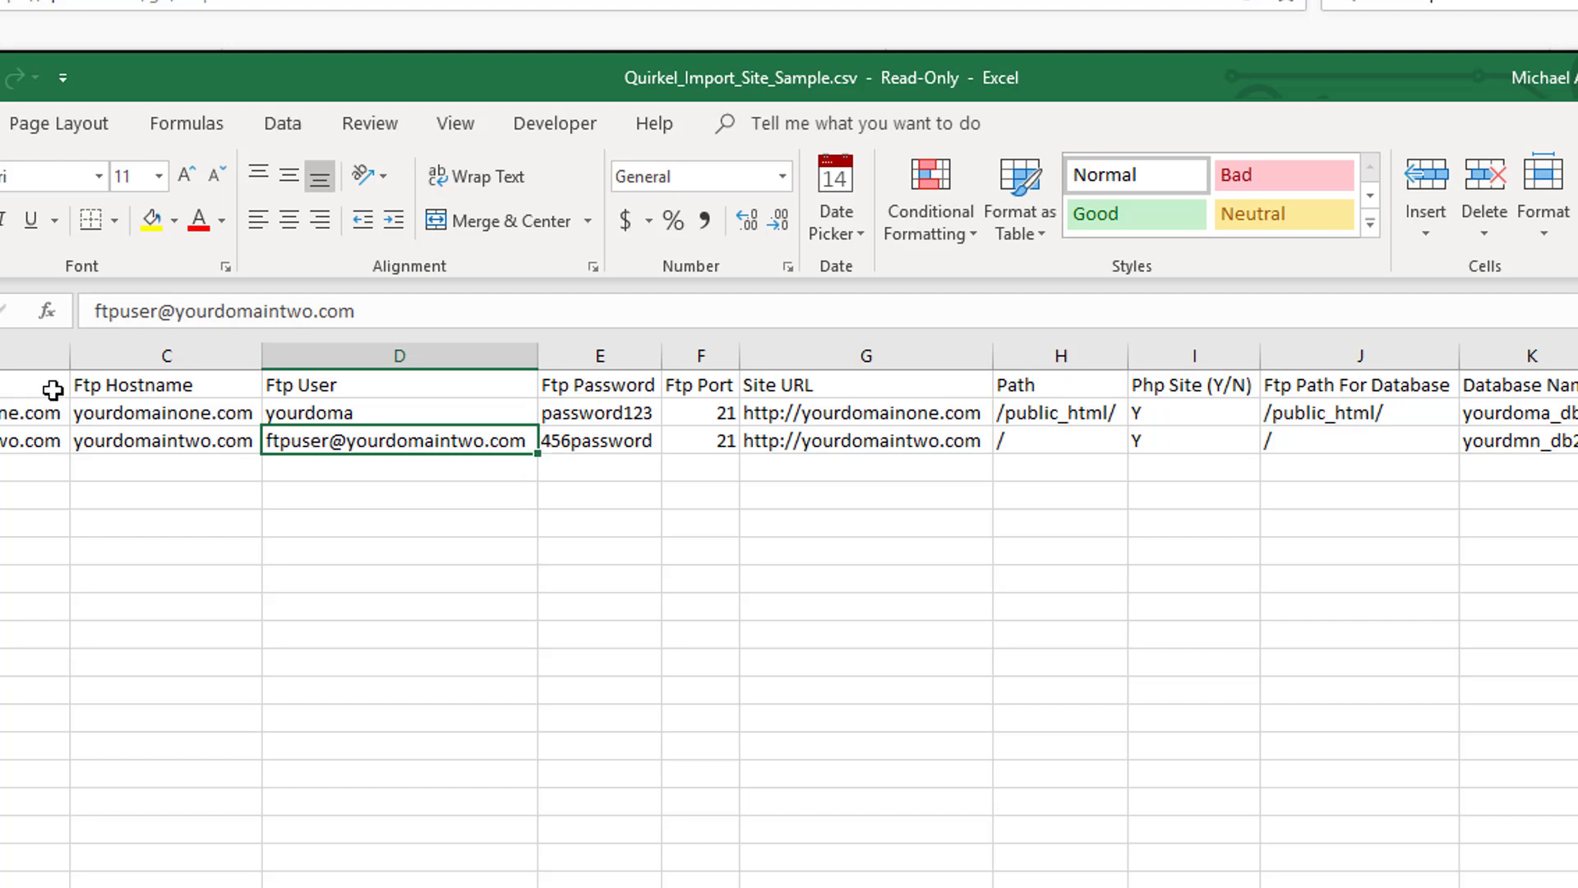
click(1036, 452)
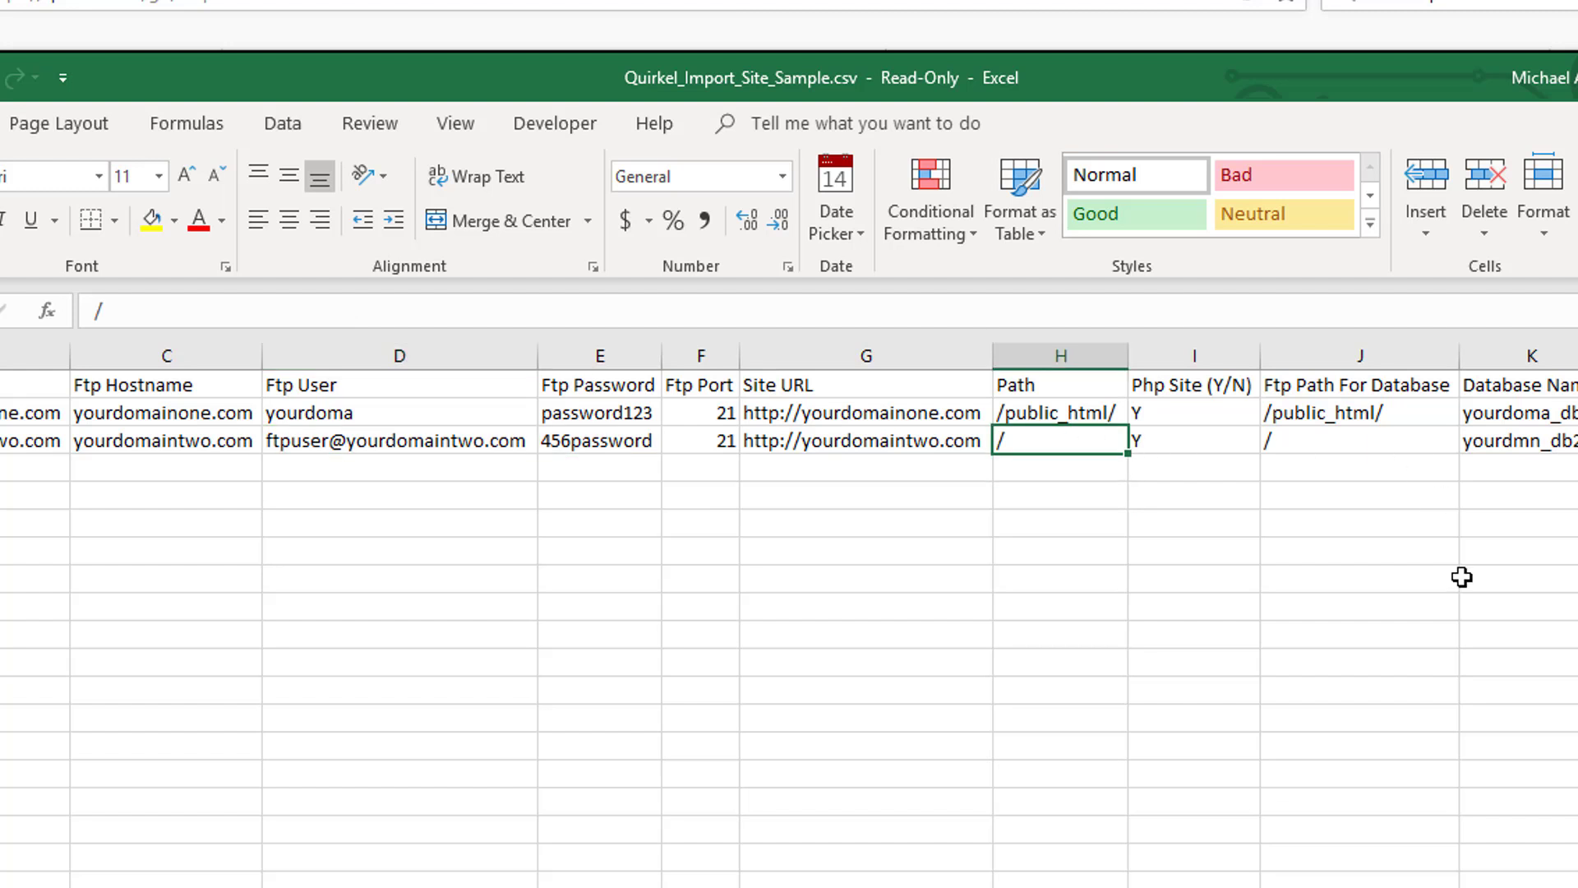
scroll(789, 616, right, 3)
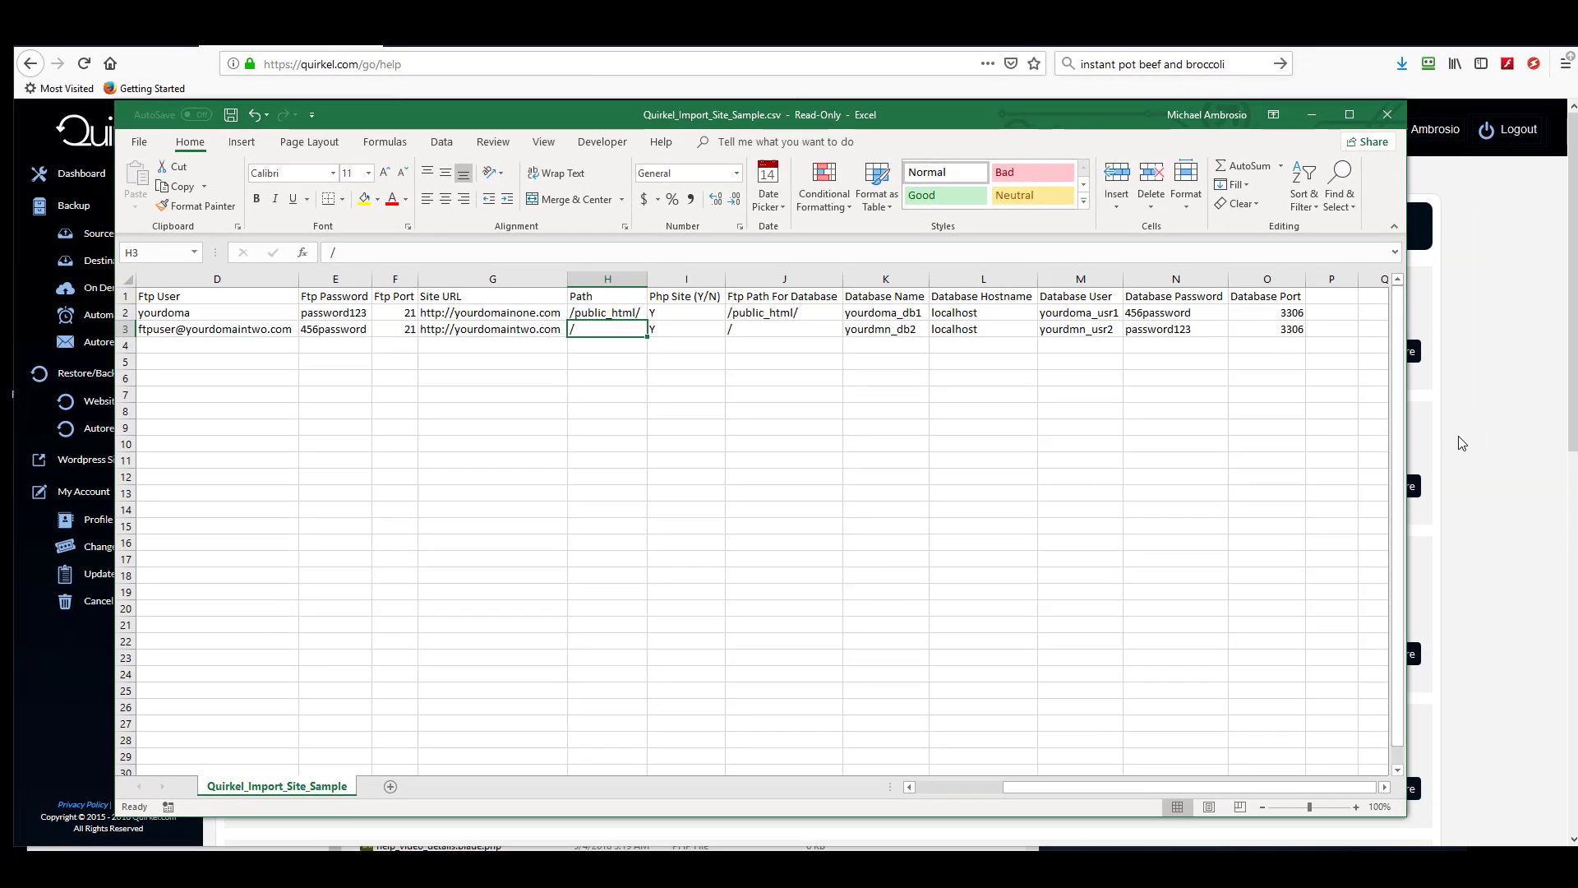
- Return to Quirkel and open the Import Sites page from Source Setup
click(1457, 435)
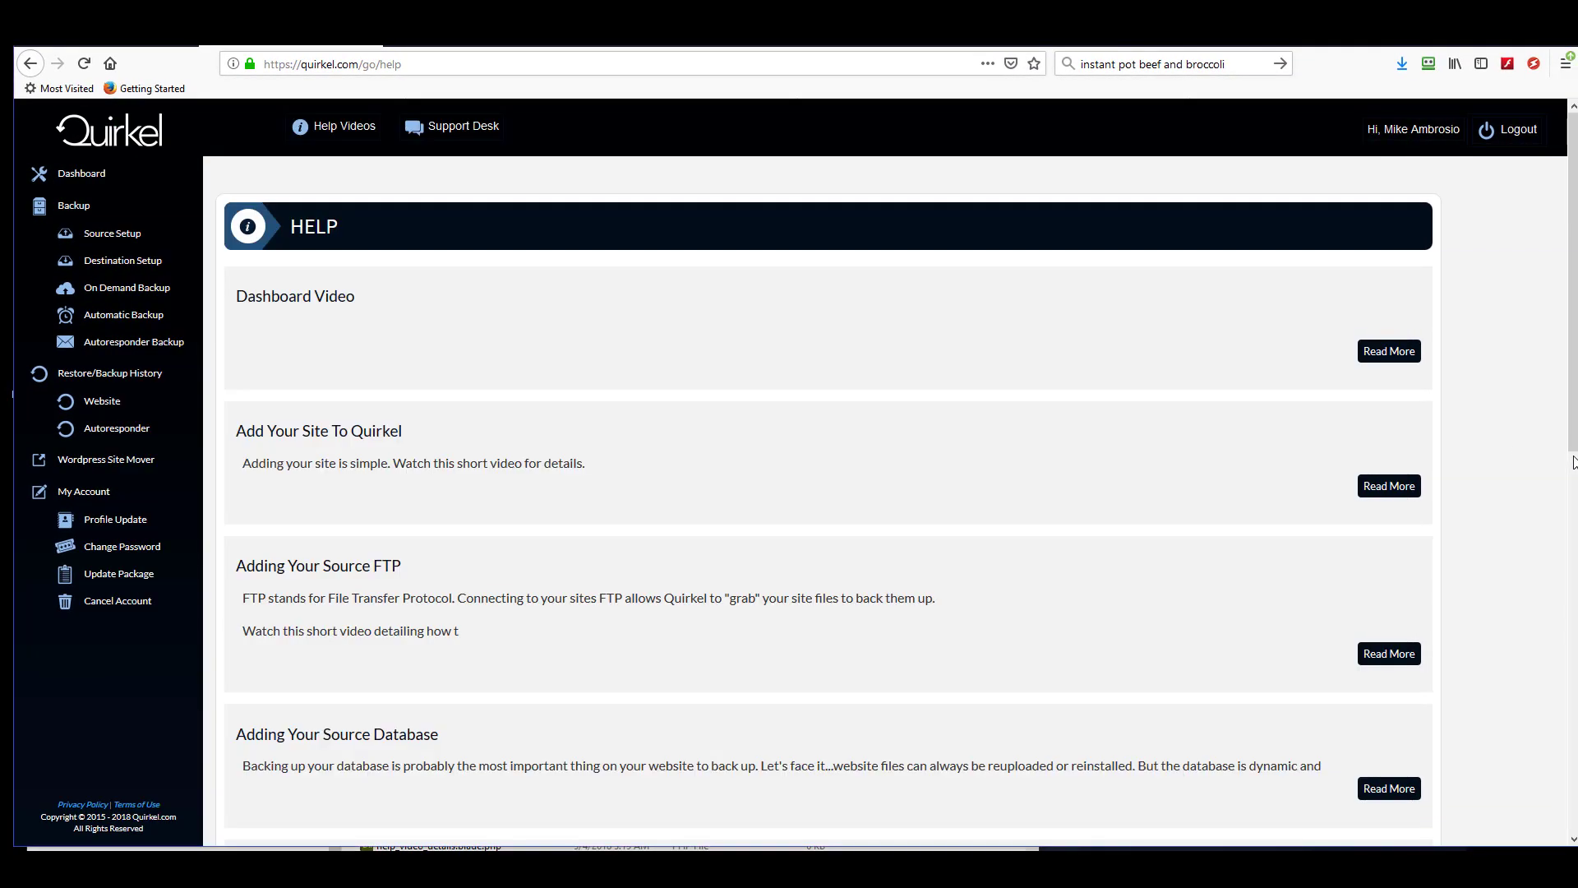
click(131, 237)
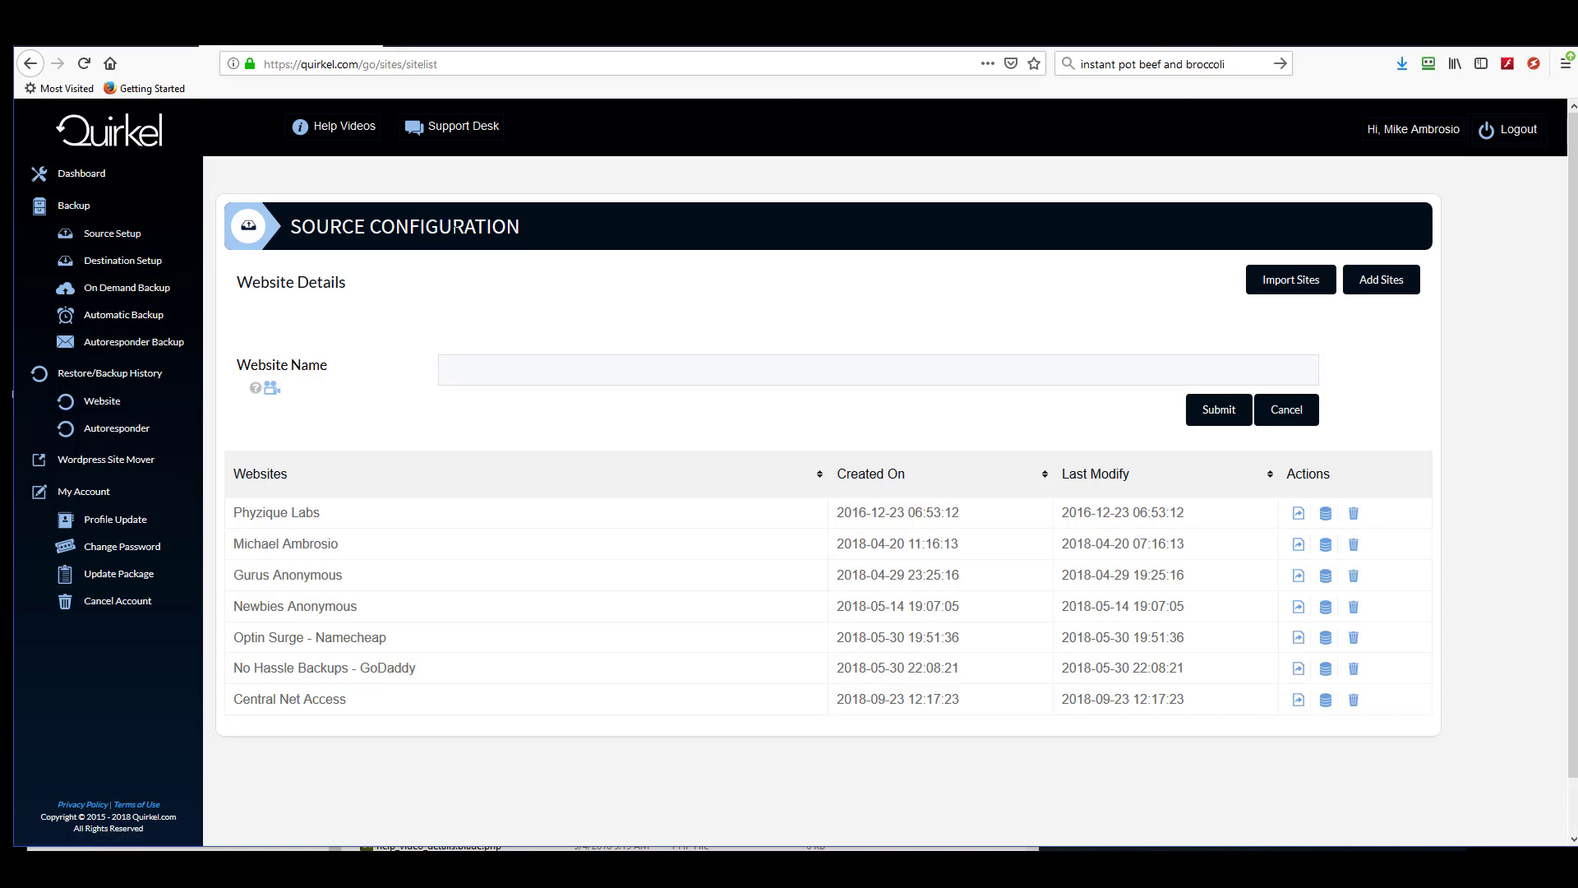
click(1257, 288)
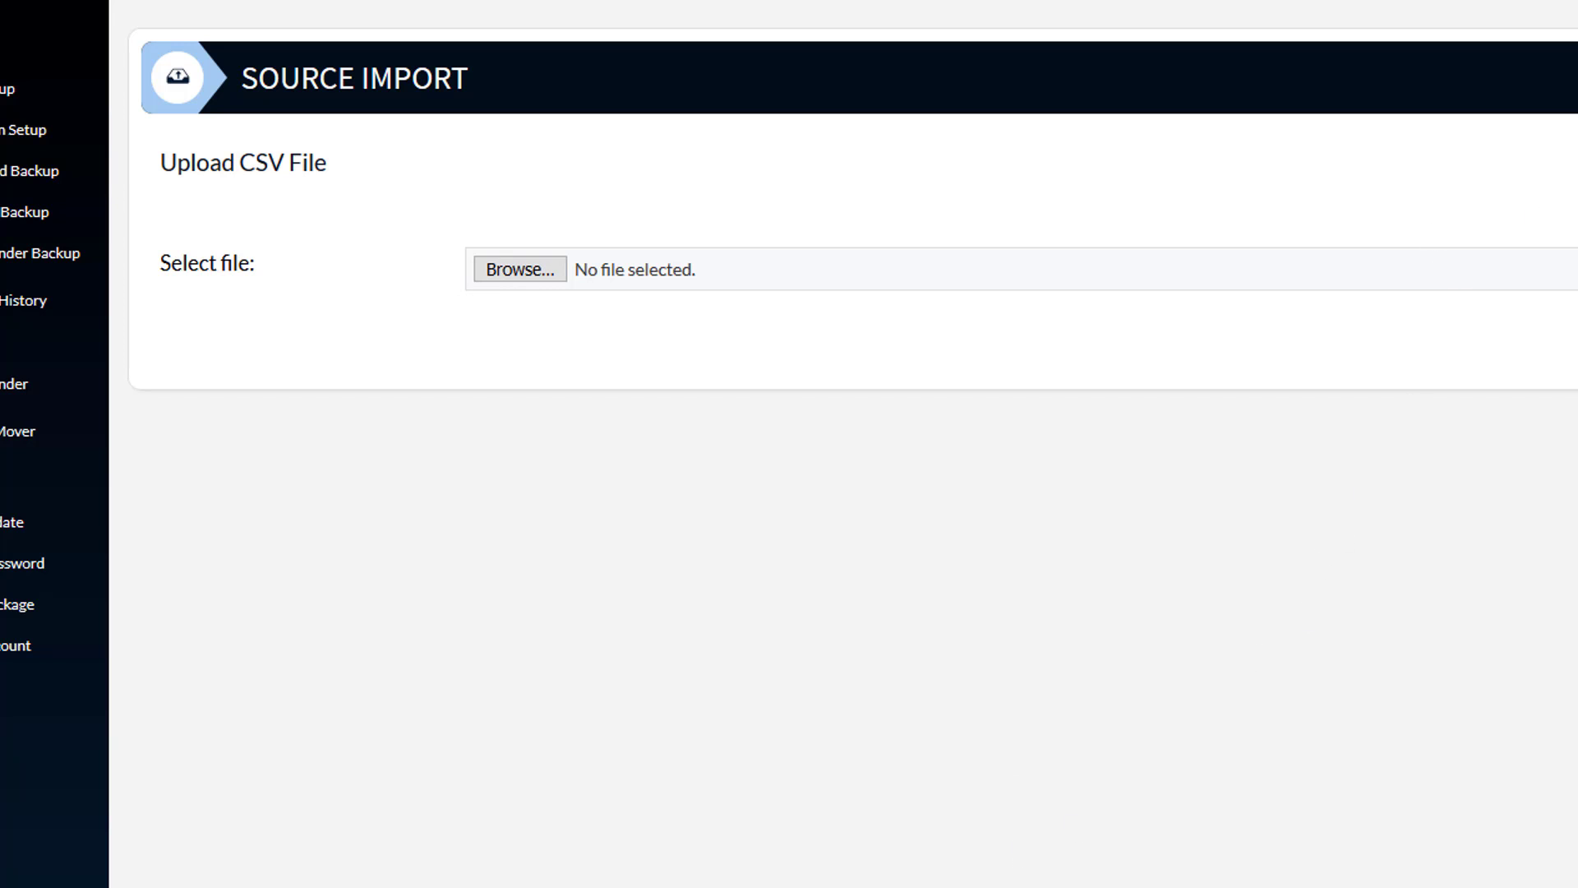
- Open the database configuration of the Phyzique Labs website from the source list
click(757, 880)
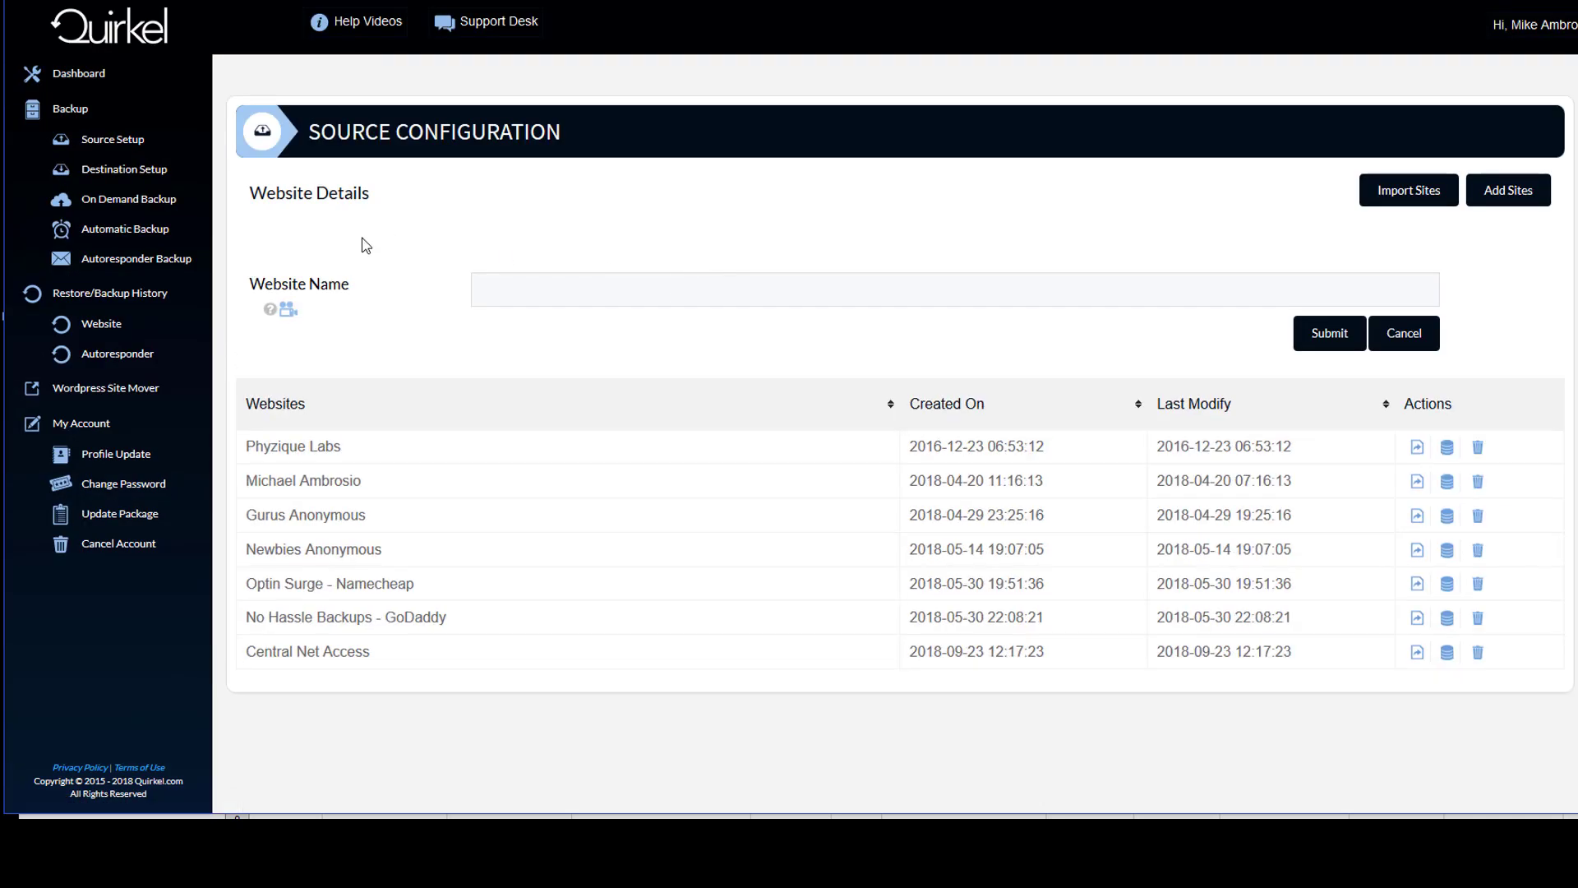
click(1447, 447)
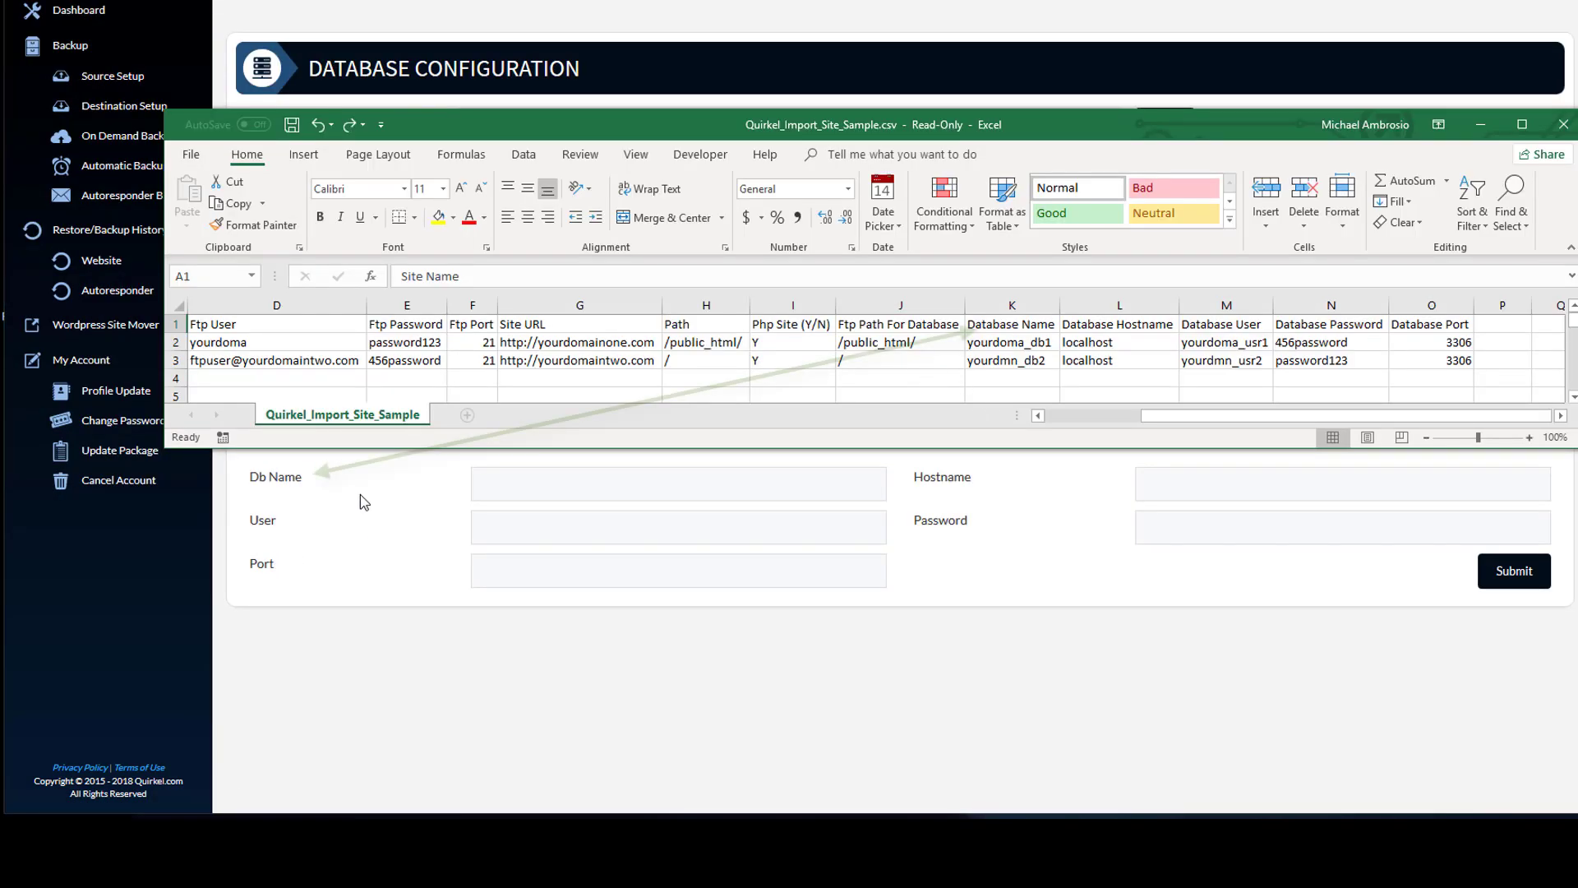
- Compare the spreadsheet's Database Name, Hostname, User, Password and Port columns with the database form fields
click(1020, 325)
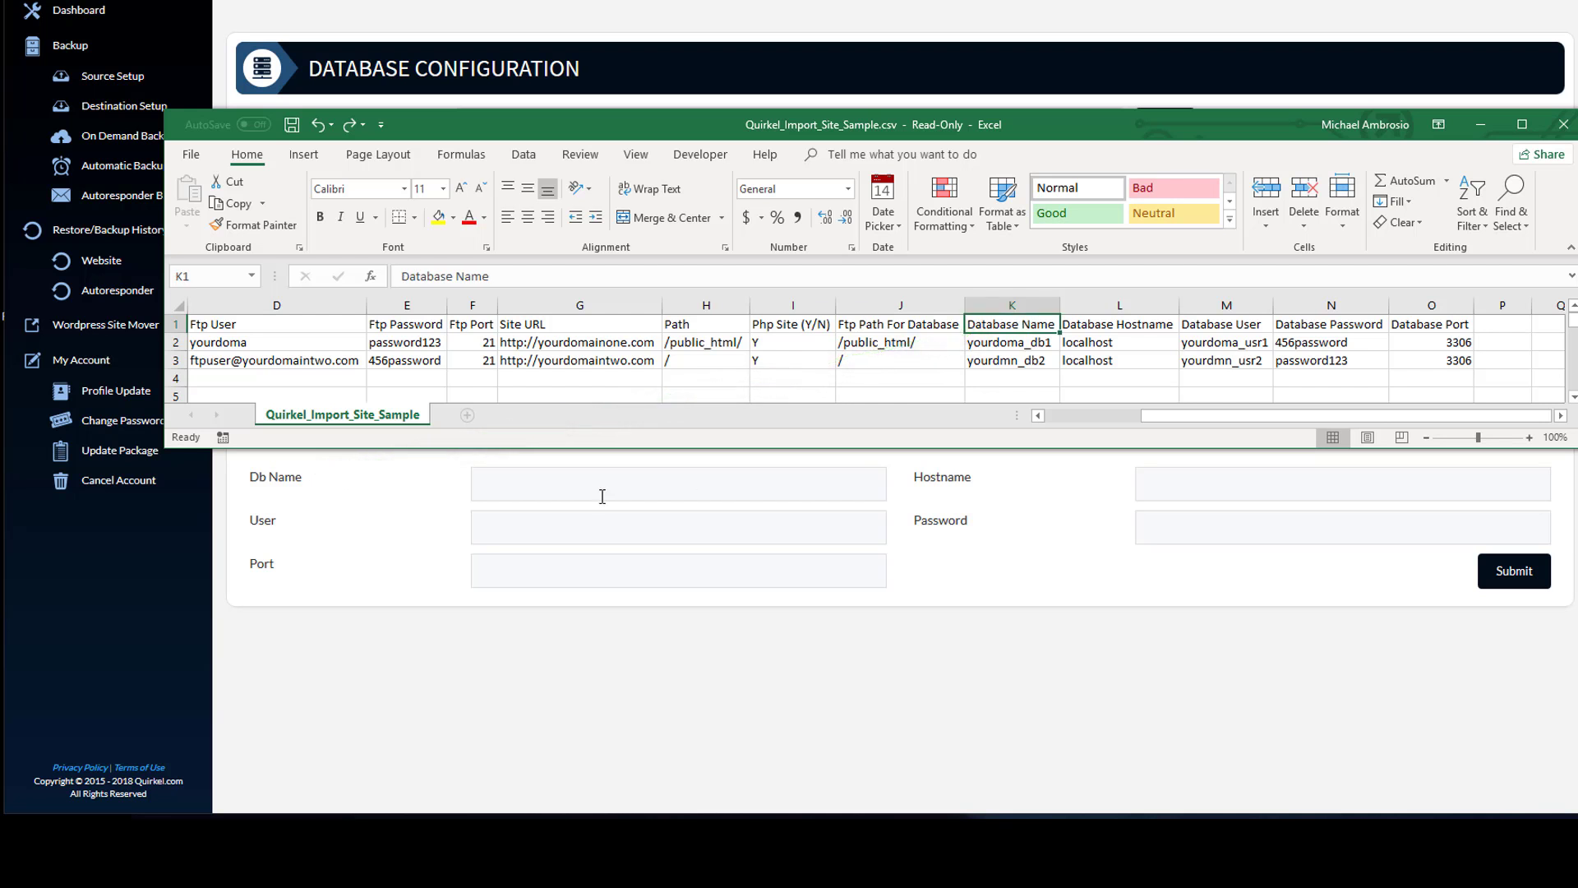
click(1114, 344)
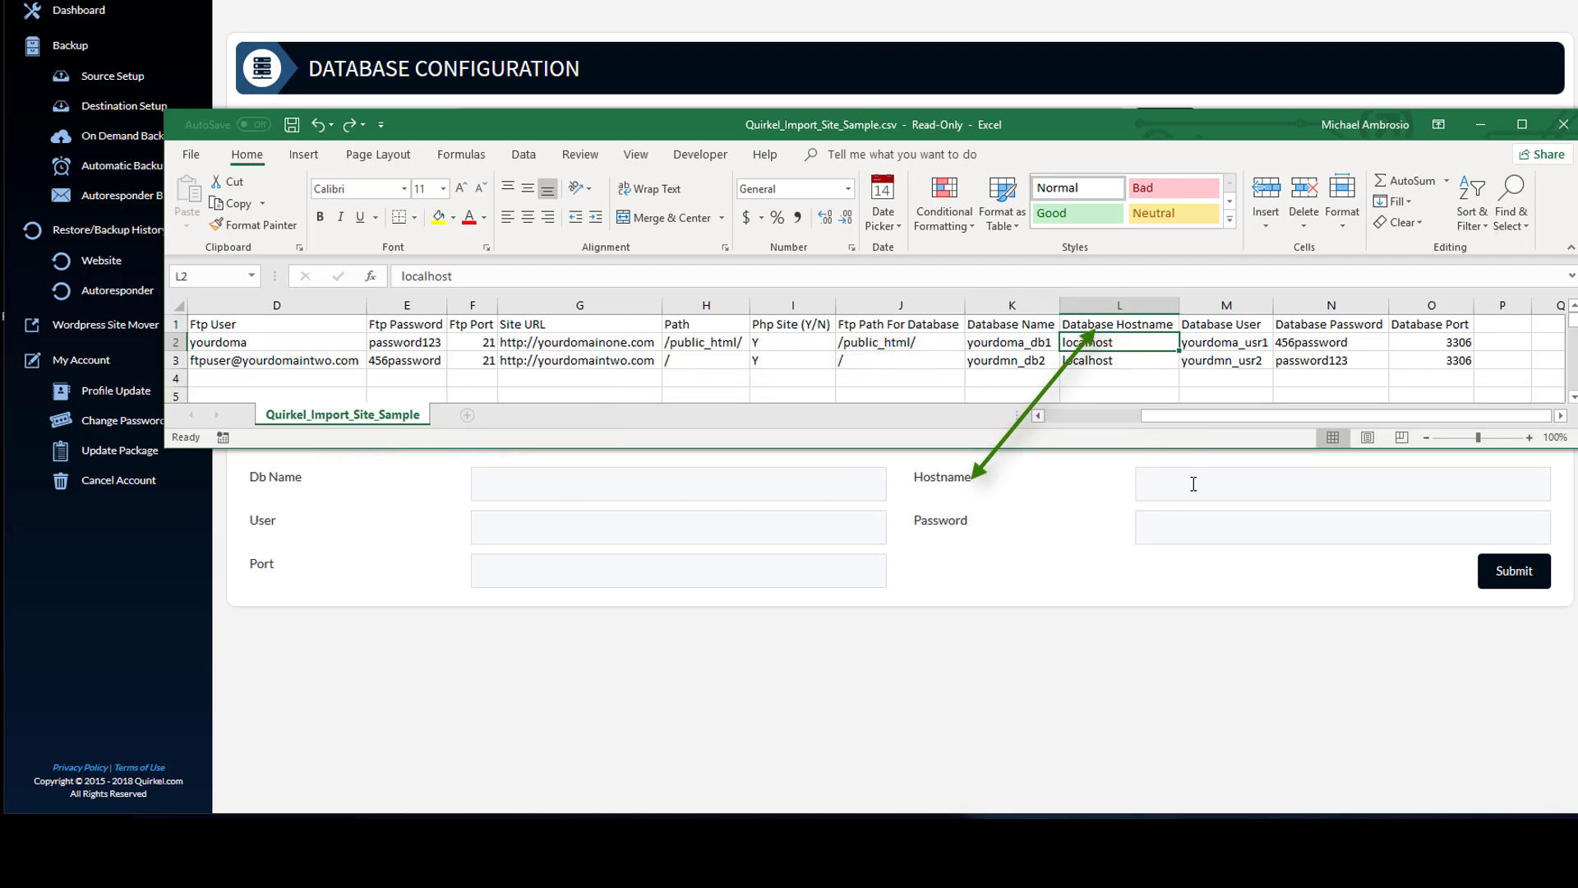
click(1248, 328)
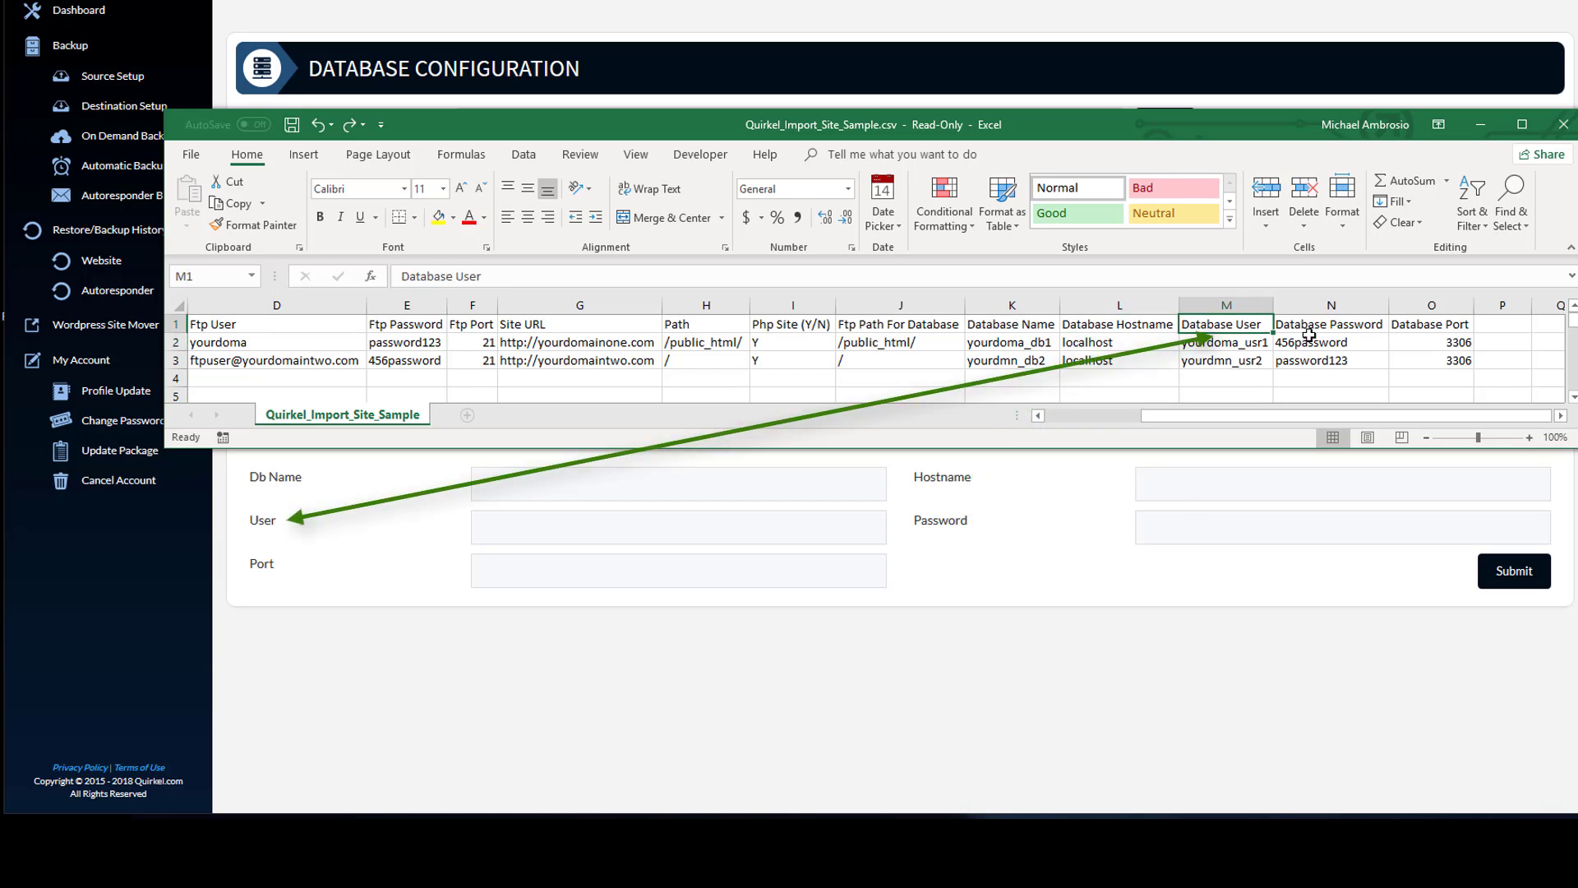
click(1337, 326)
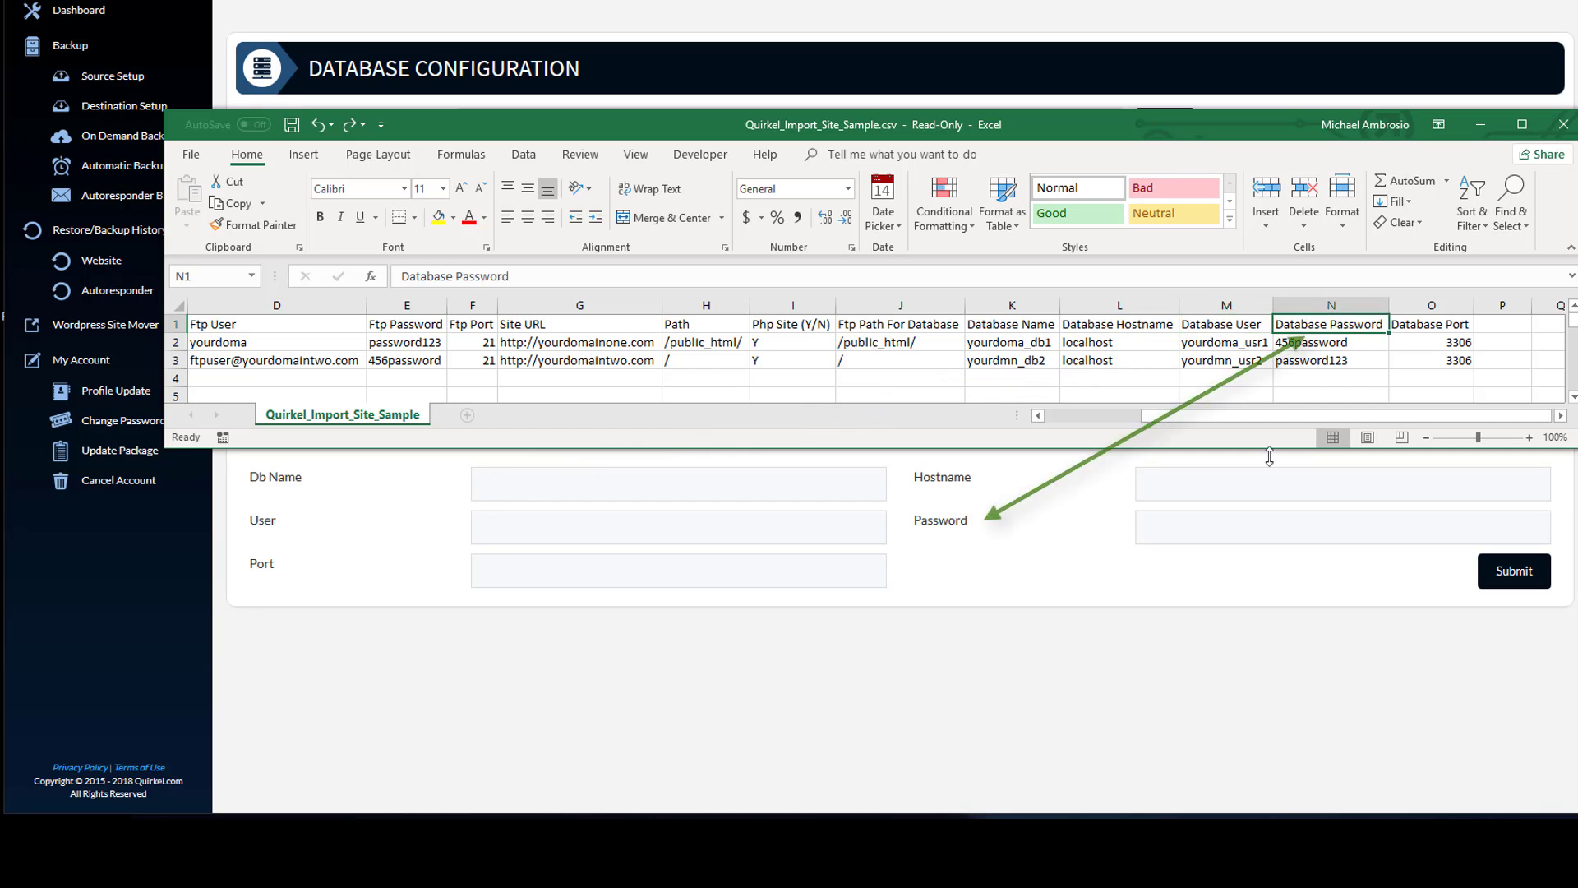
click(1430, 325)
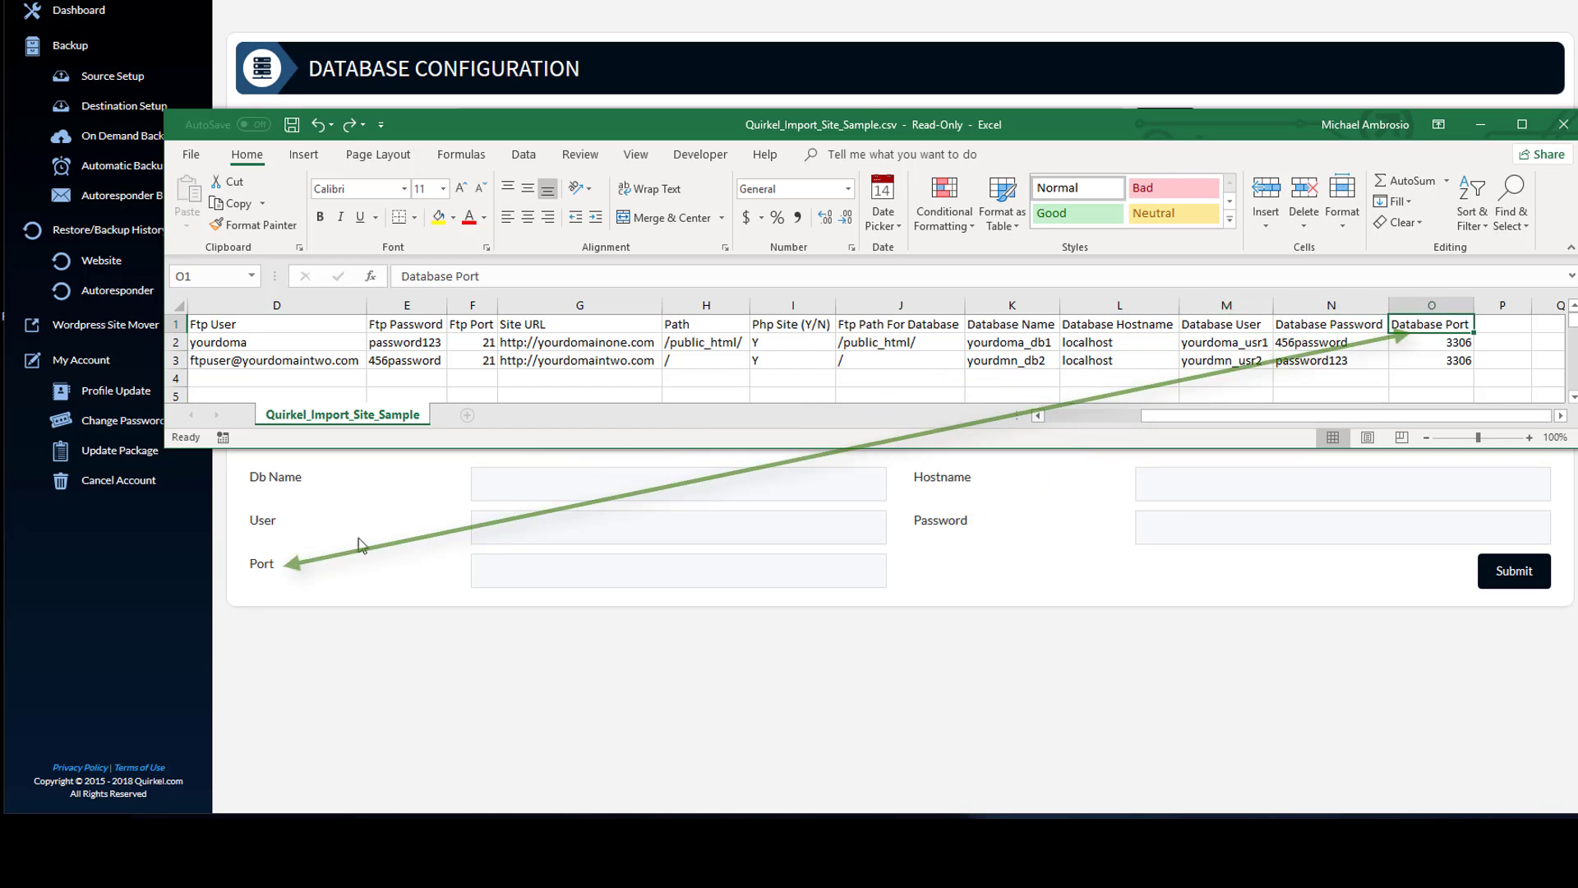
click(314, 575)
- Visit the Dashboard and go back to the Source Setup page
key(alt+Tab)
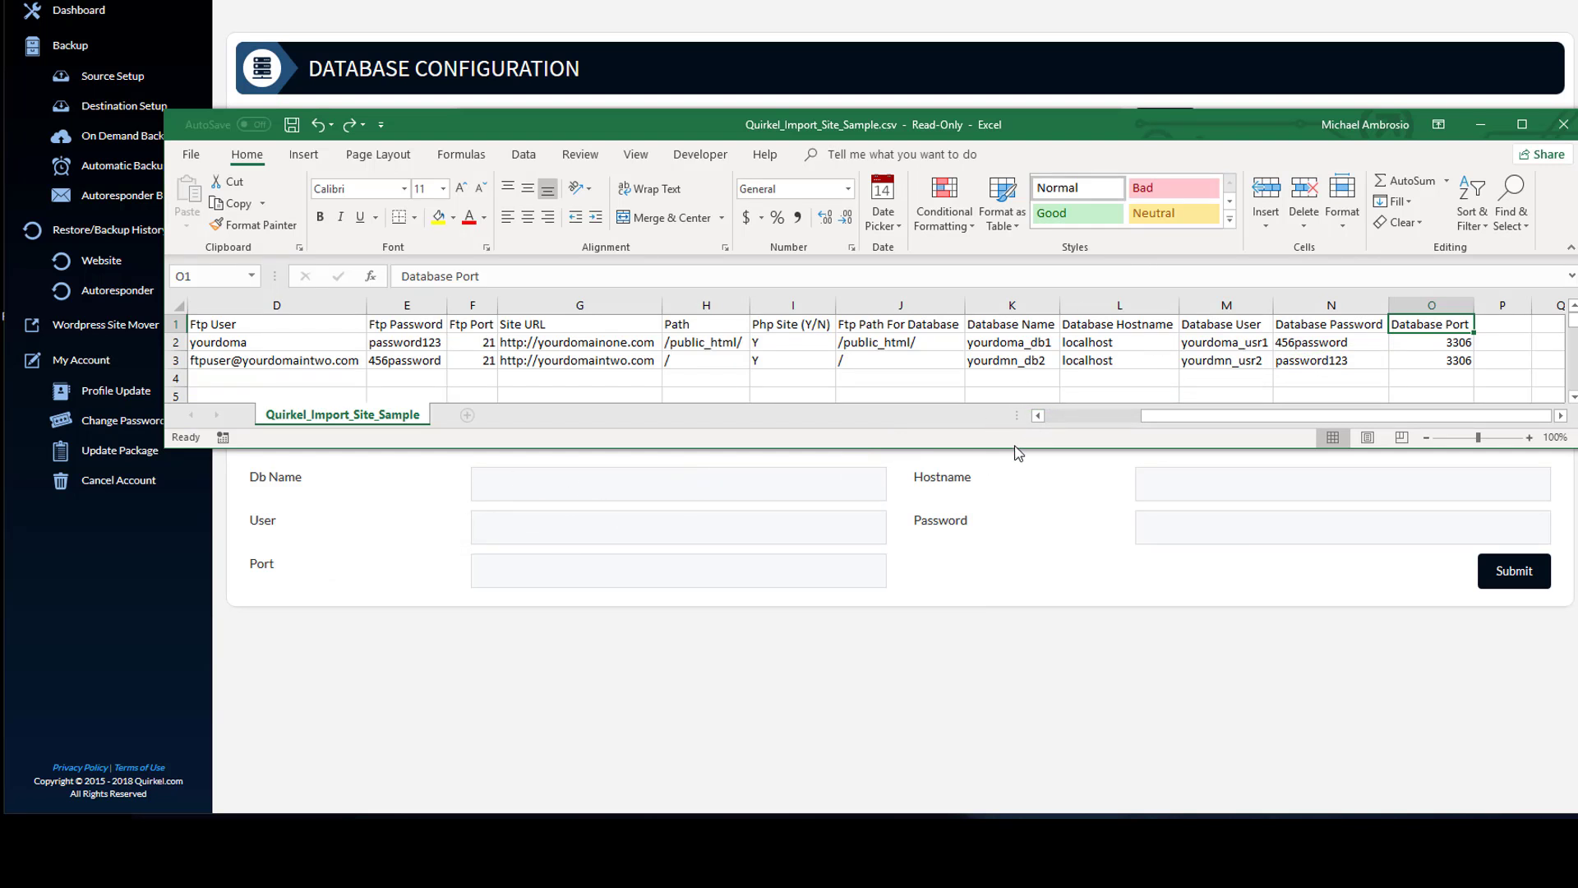
click(115, 79)
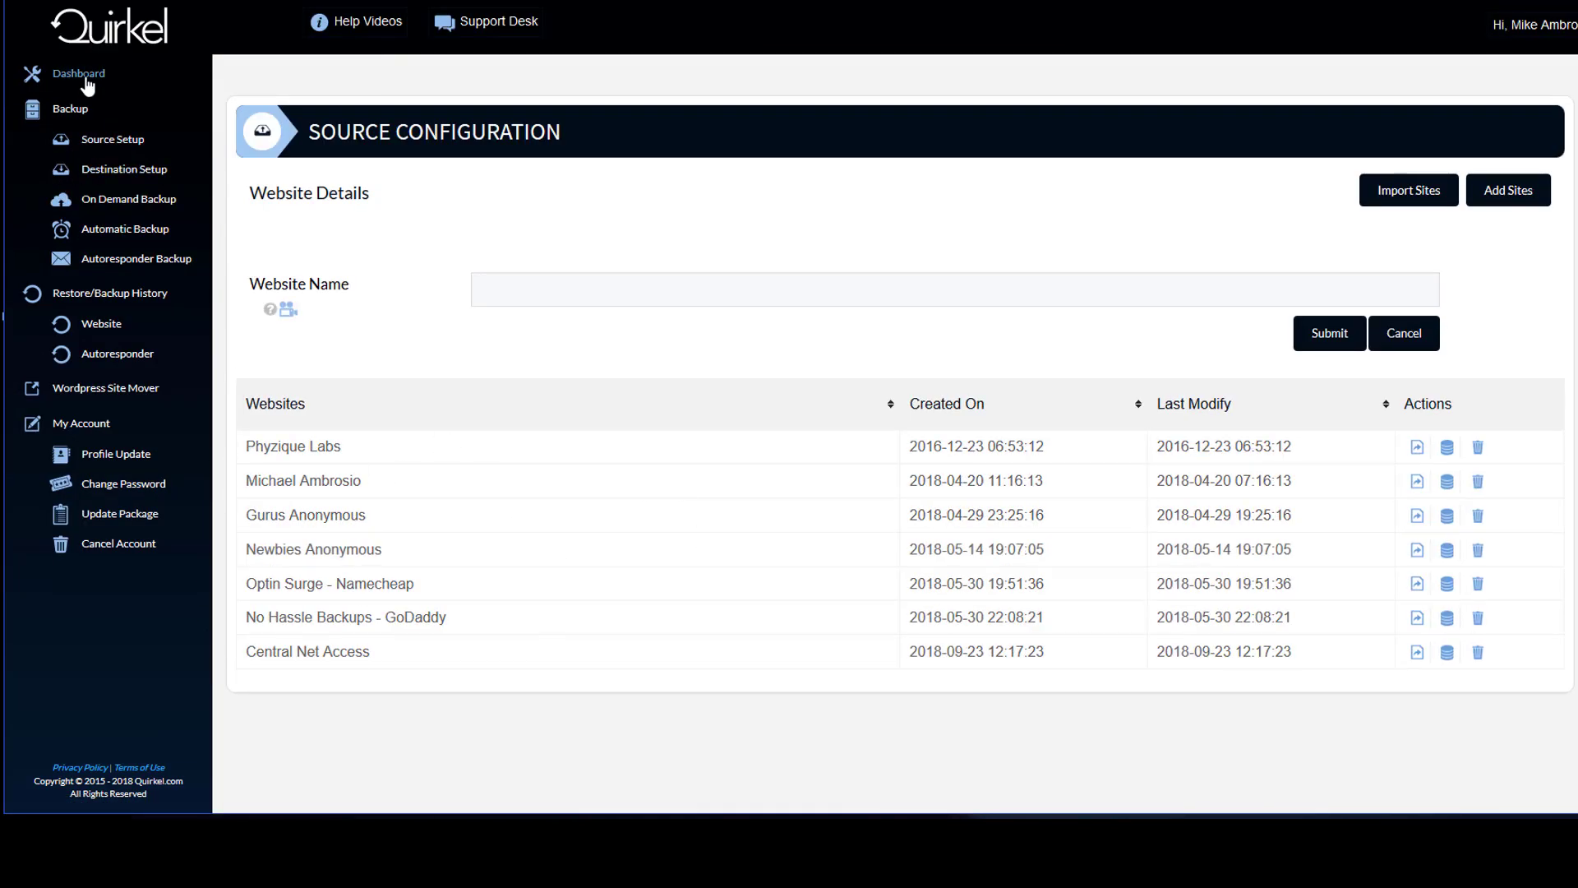
scroll(574, 568, down, 3)
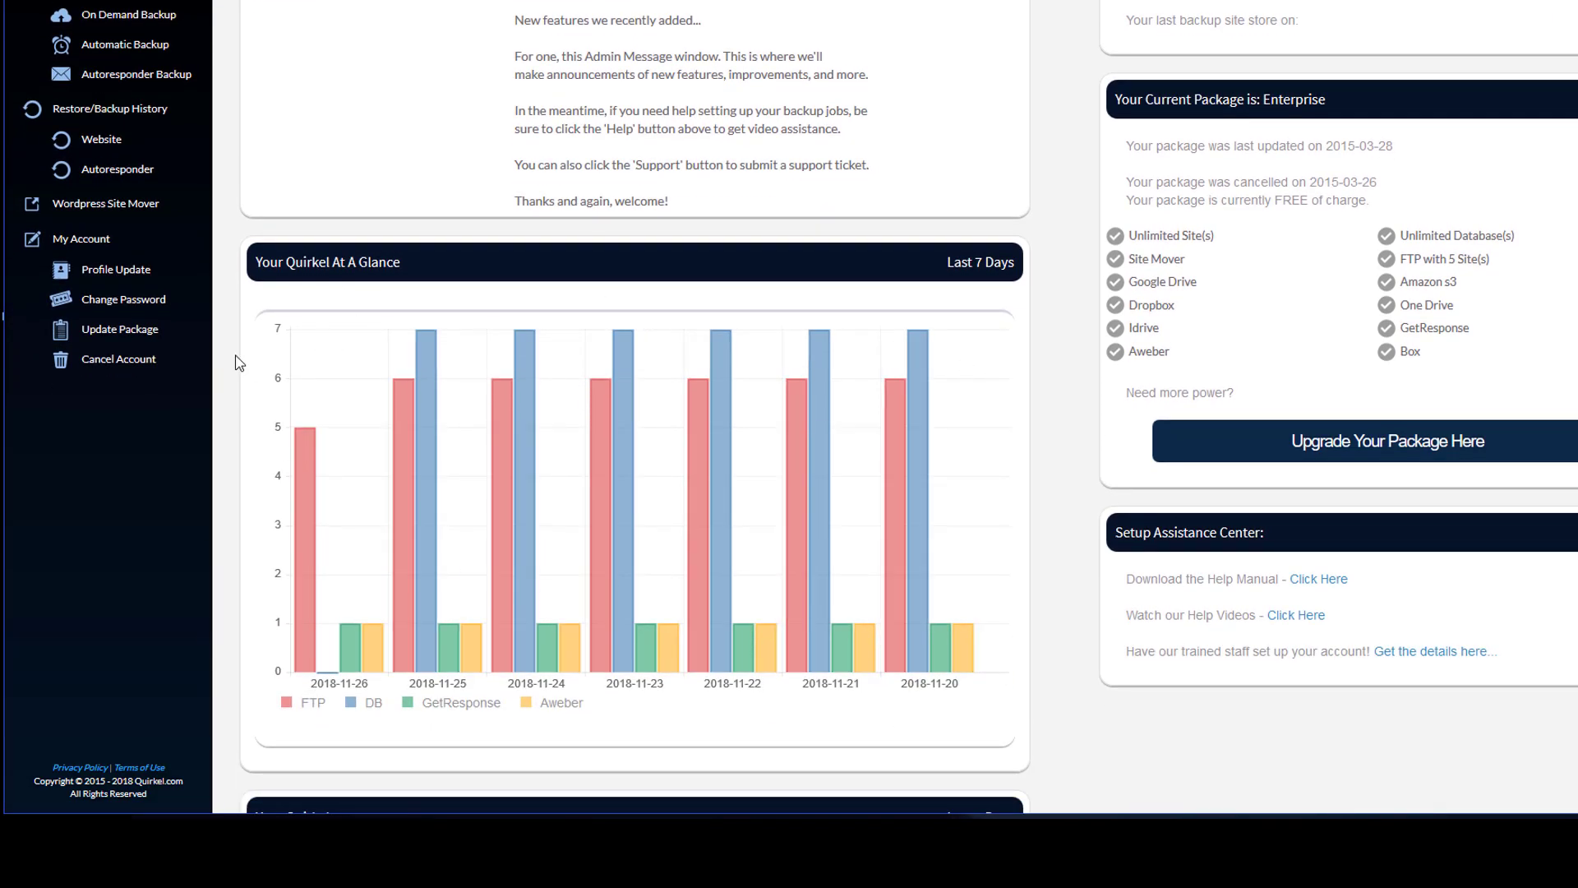
scroll(238, 362, up, 3)
click(113, 143)
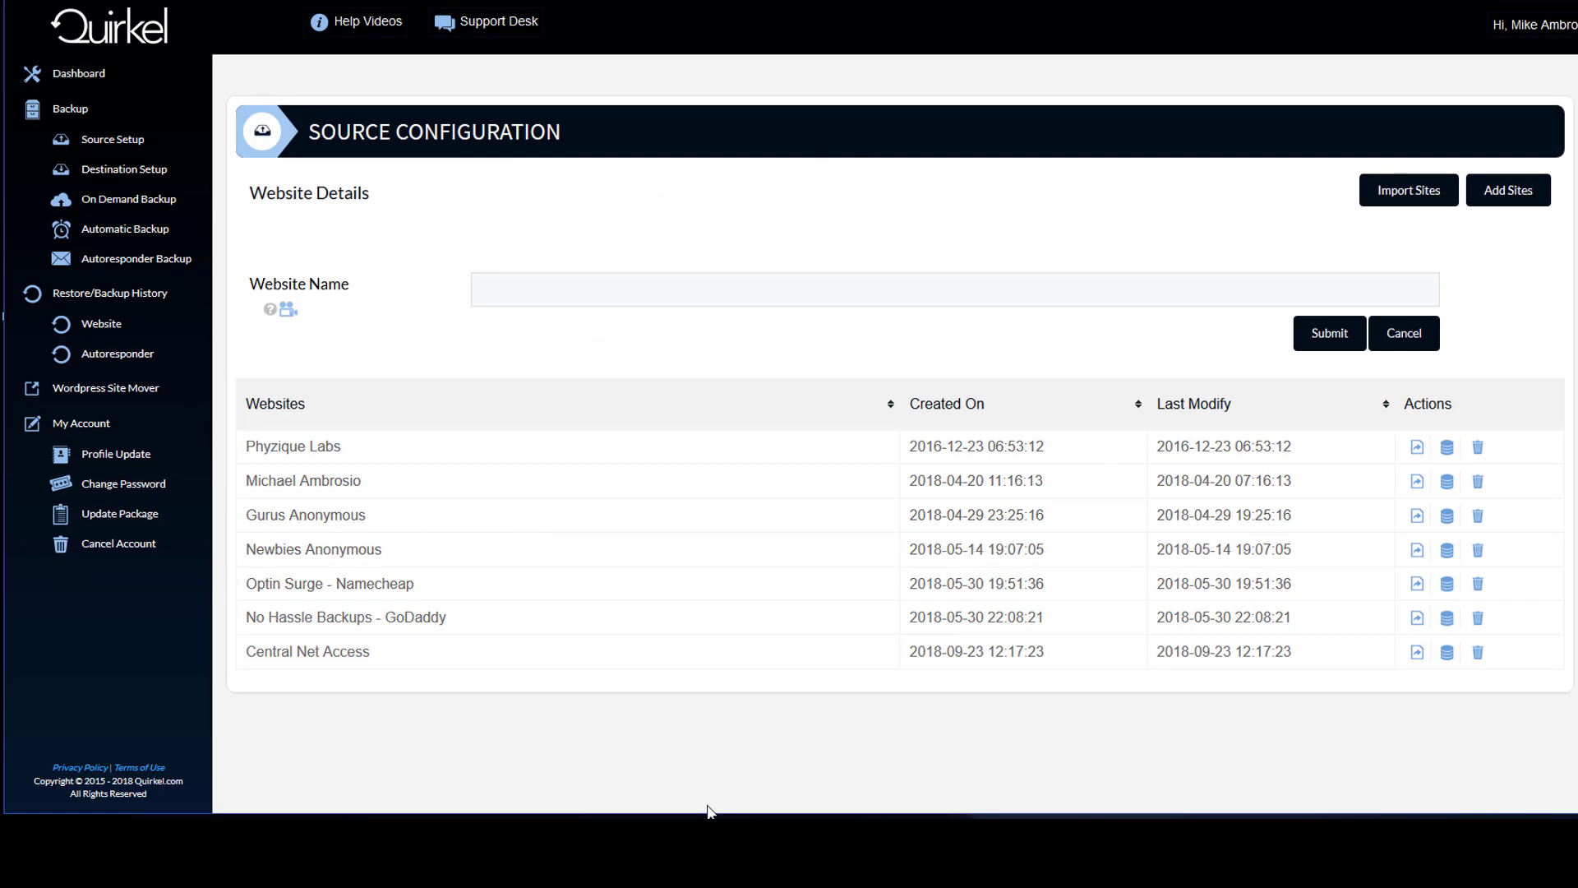
- Bring up the Demo MASites_Quirkel_Import_Site_Sample.csv workbook and arrange it beside the sample file
mouse_move(641, 835)
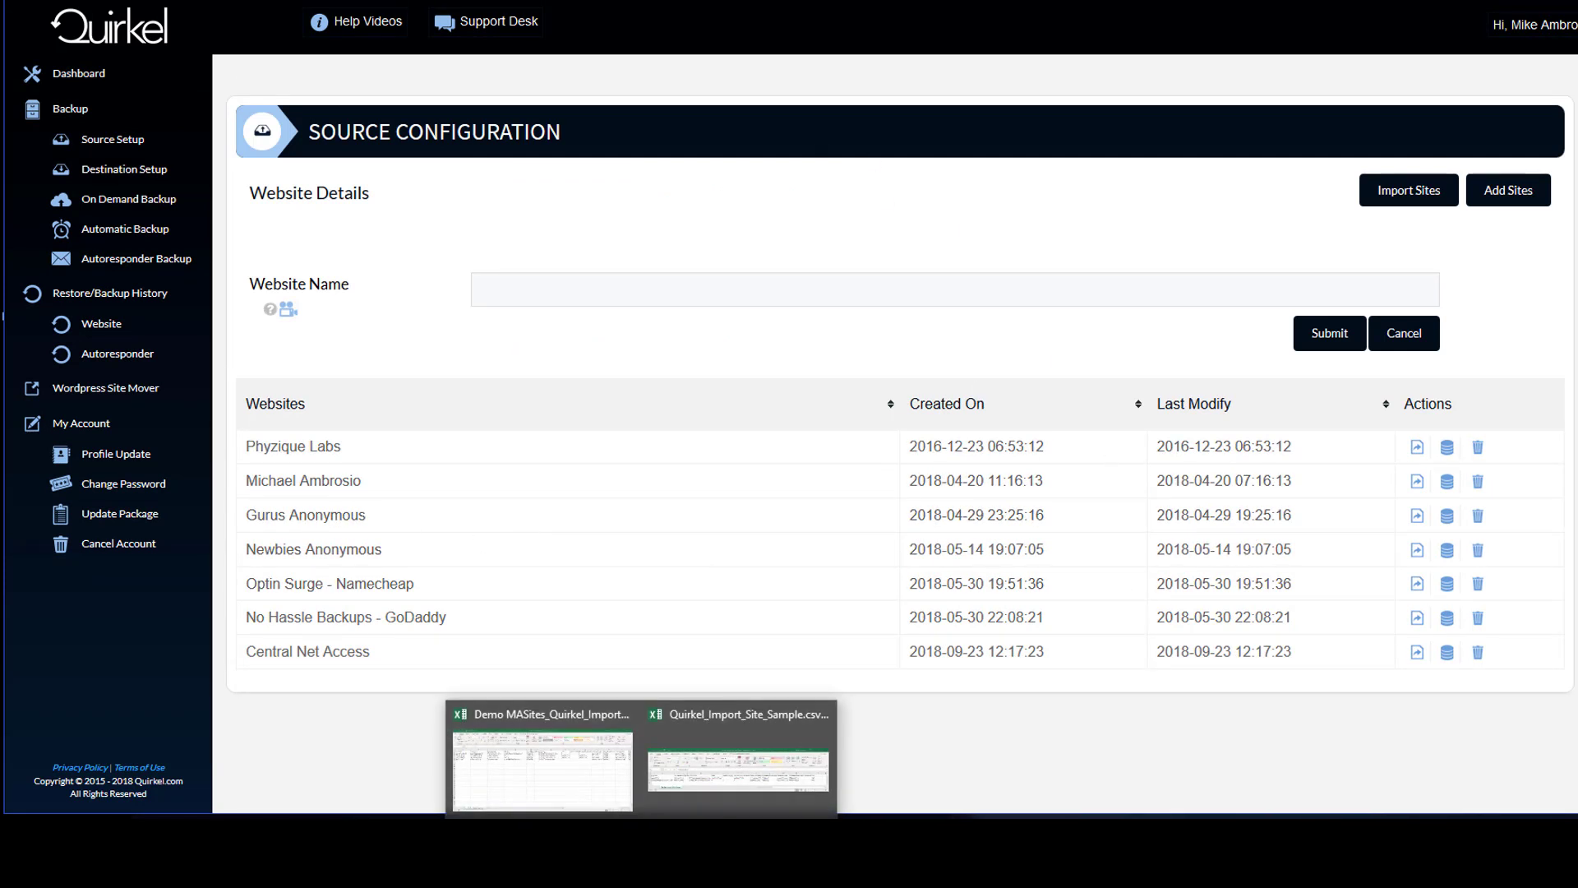
click(585, 807)
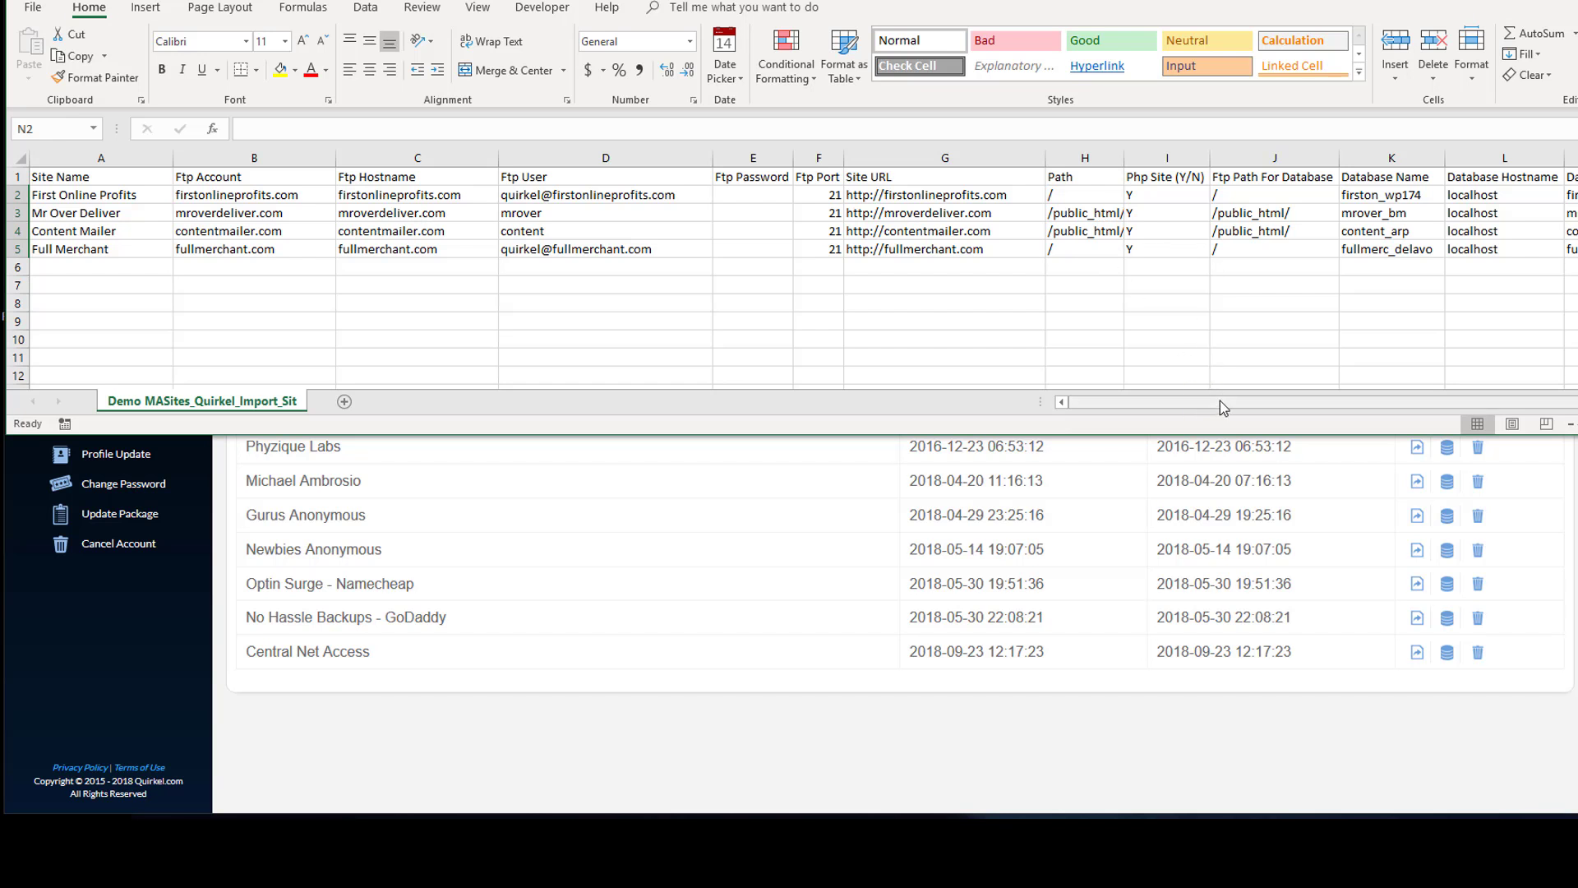
drag(1222, 405, 1183, 417)
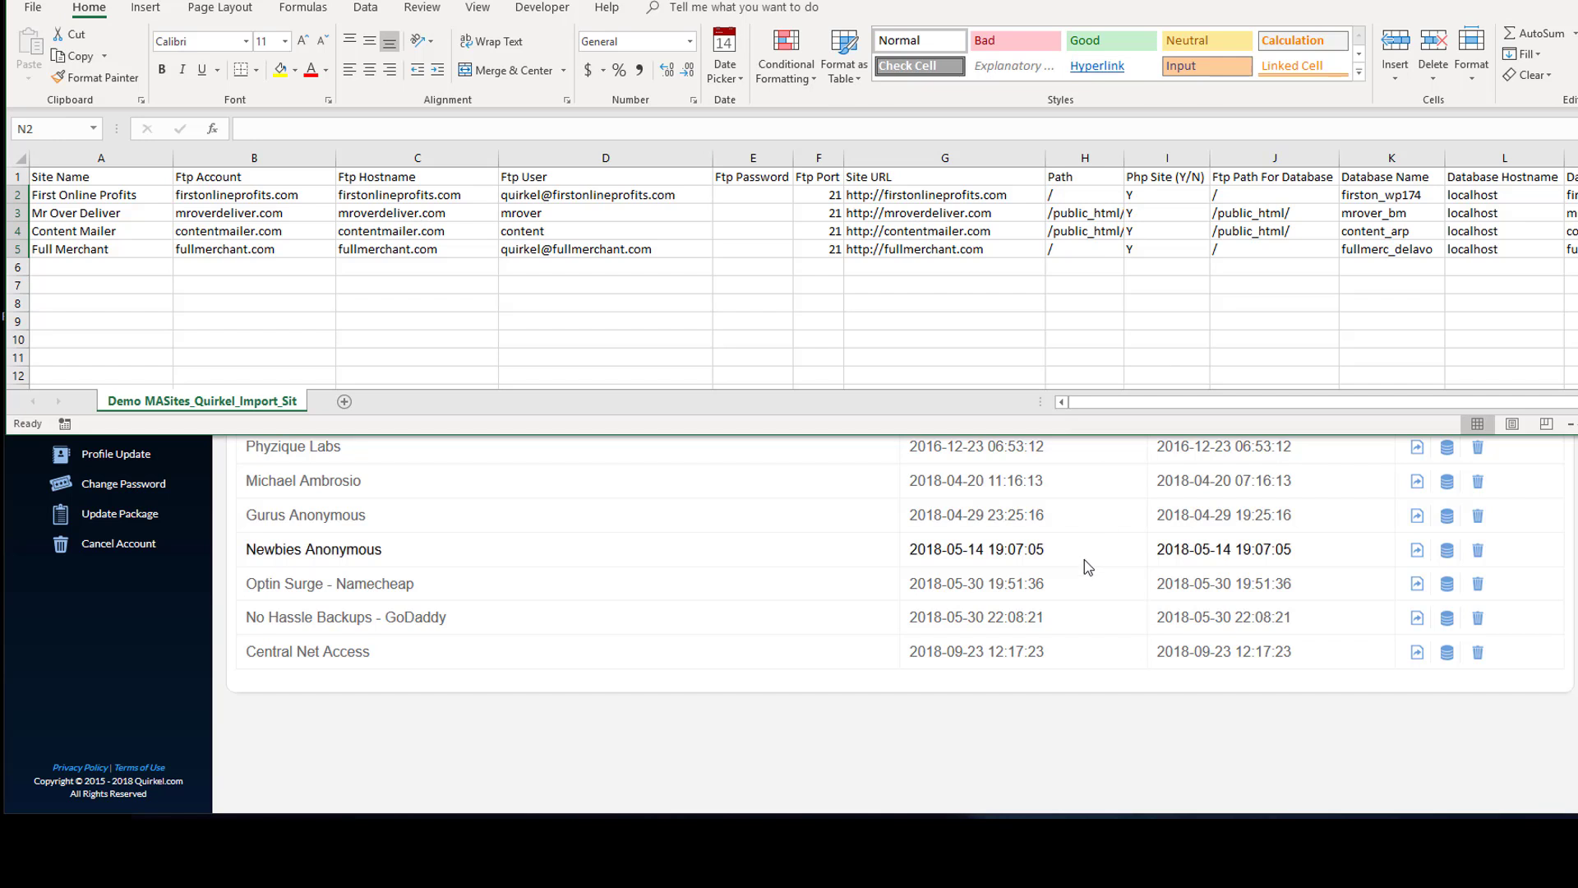
mouse_move(641, 873)
click(748, 777)
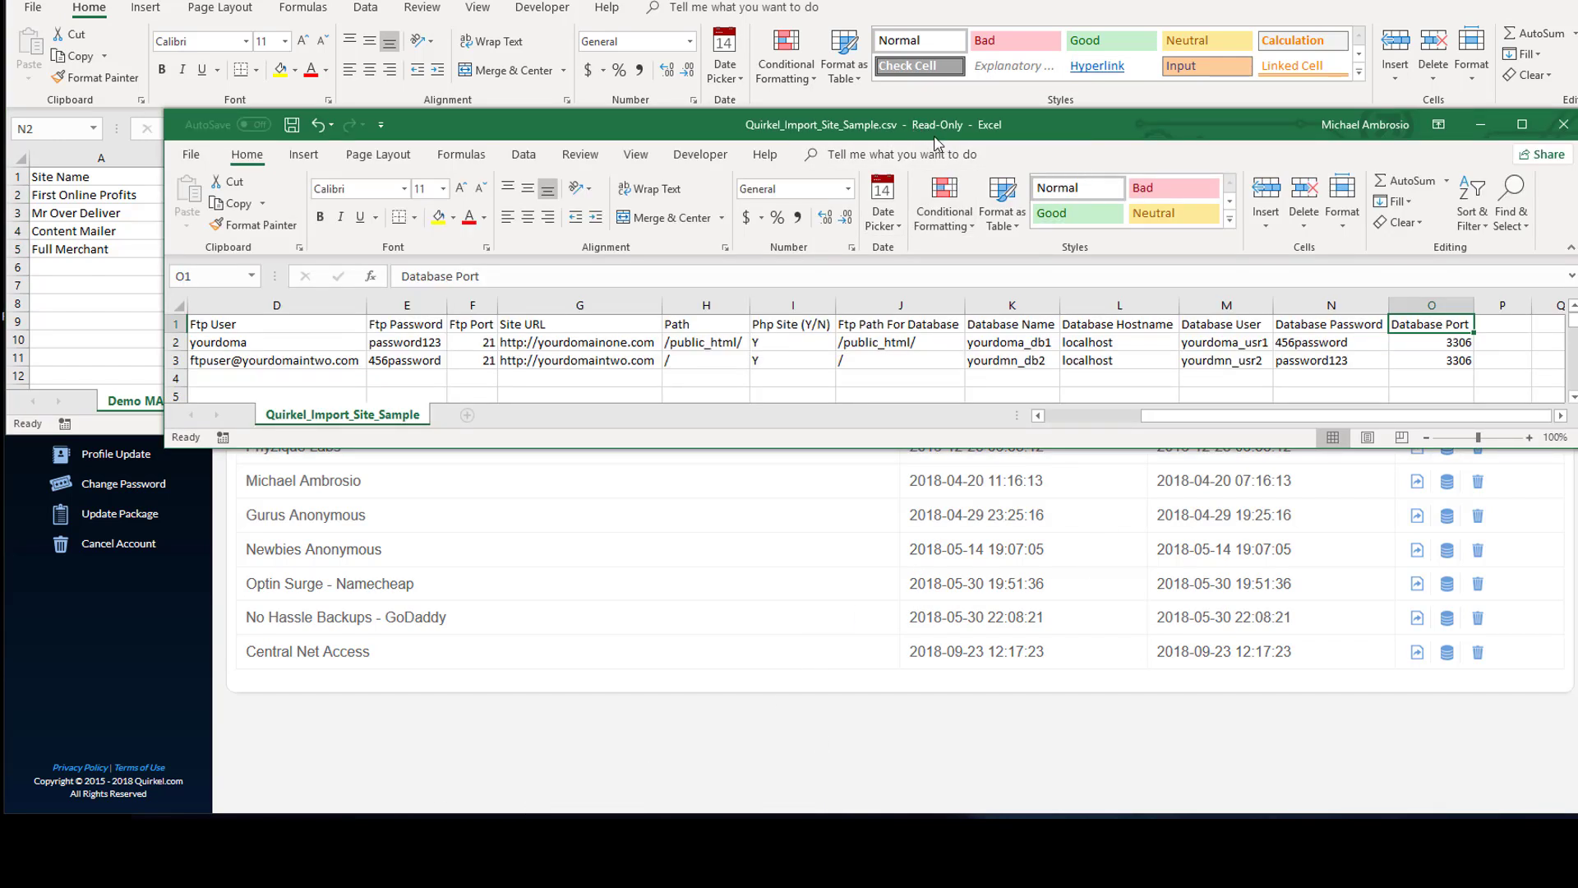
drag(934, 140, 955, 146)
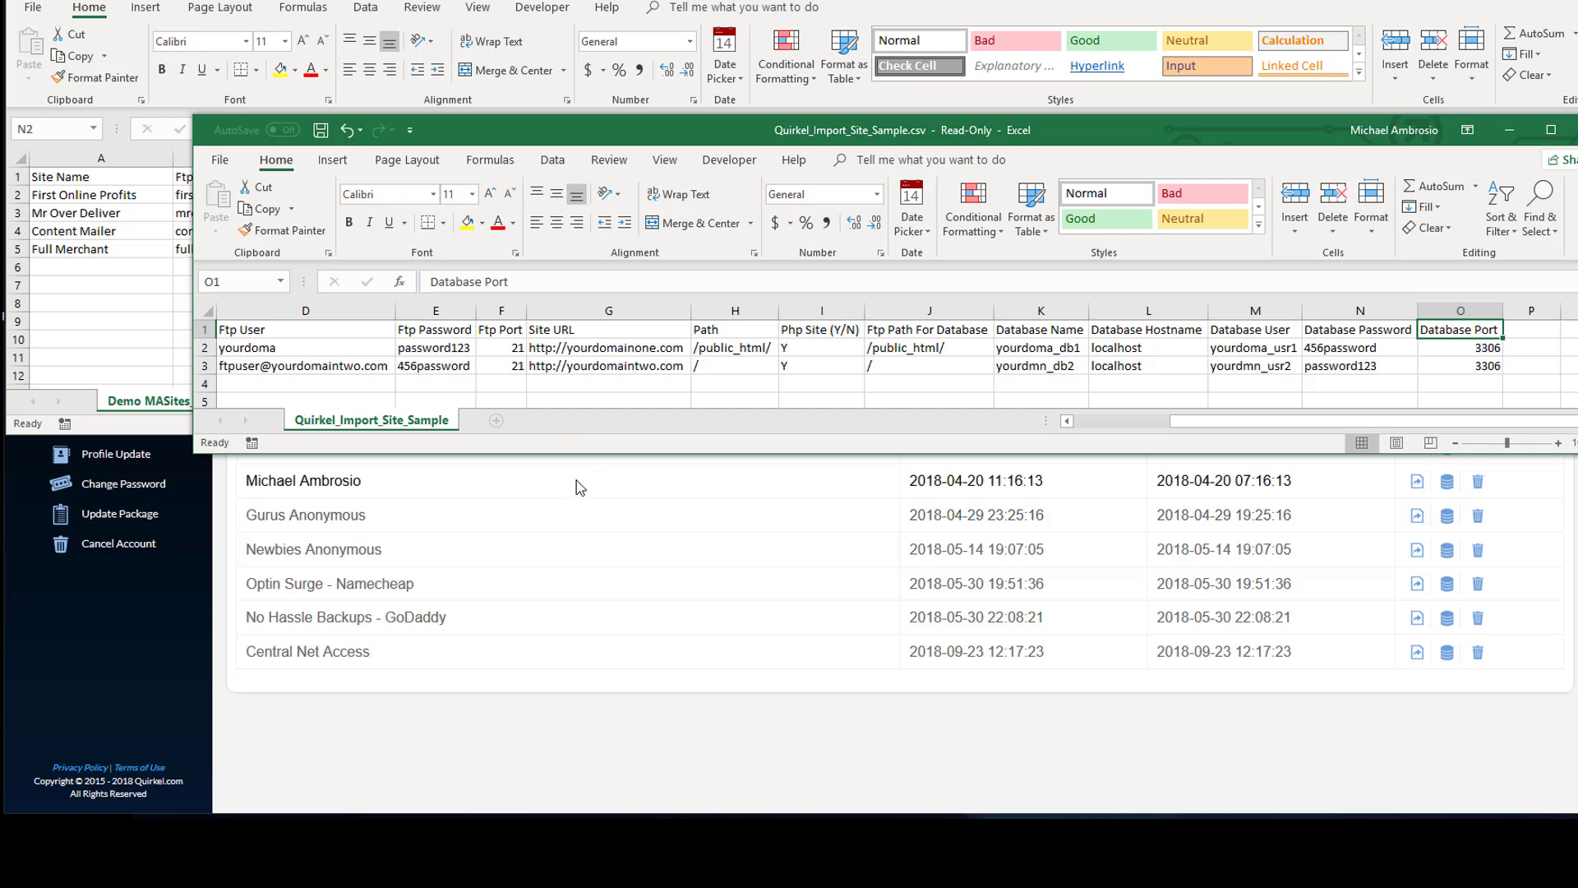
- Open Import Sites and choose Demo MASites_Quirkel_Import_Site_Sample.csv as the CSV file to upload
click(94, 279)
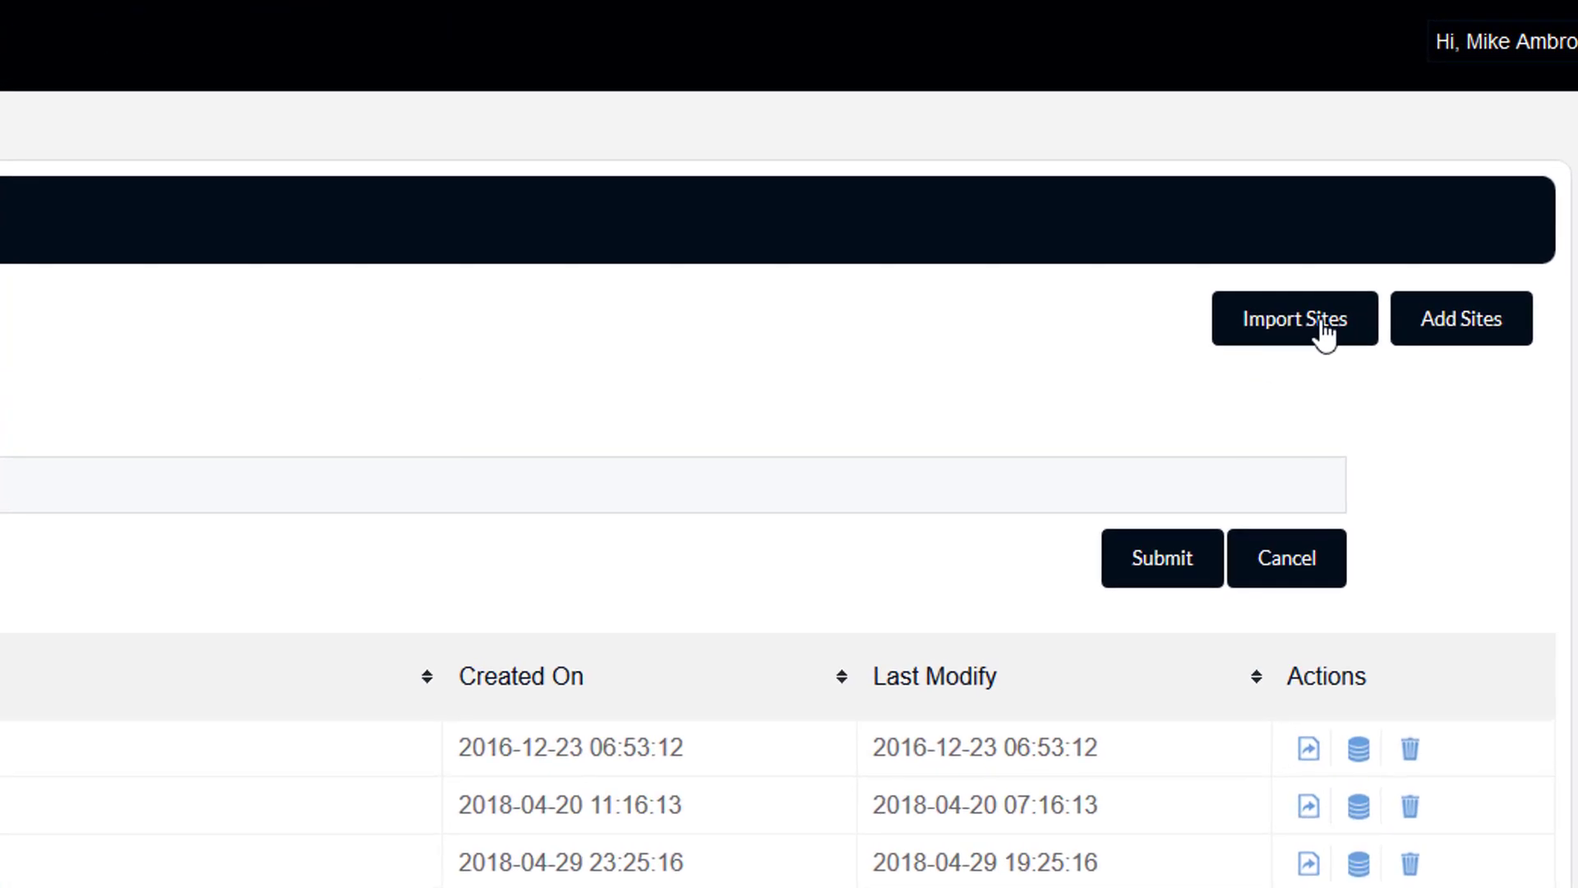
click(1325, 336)
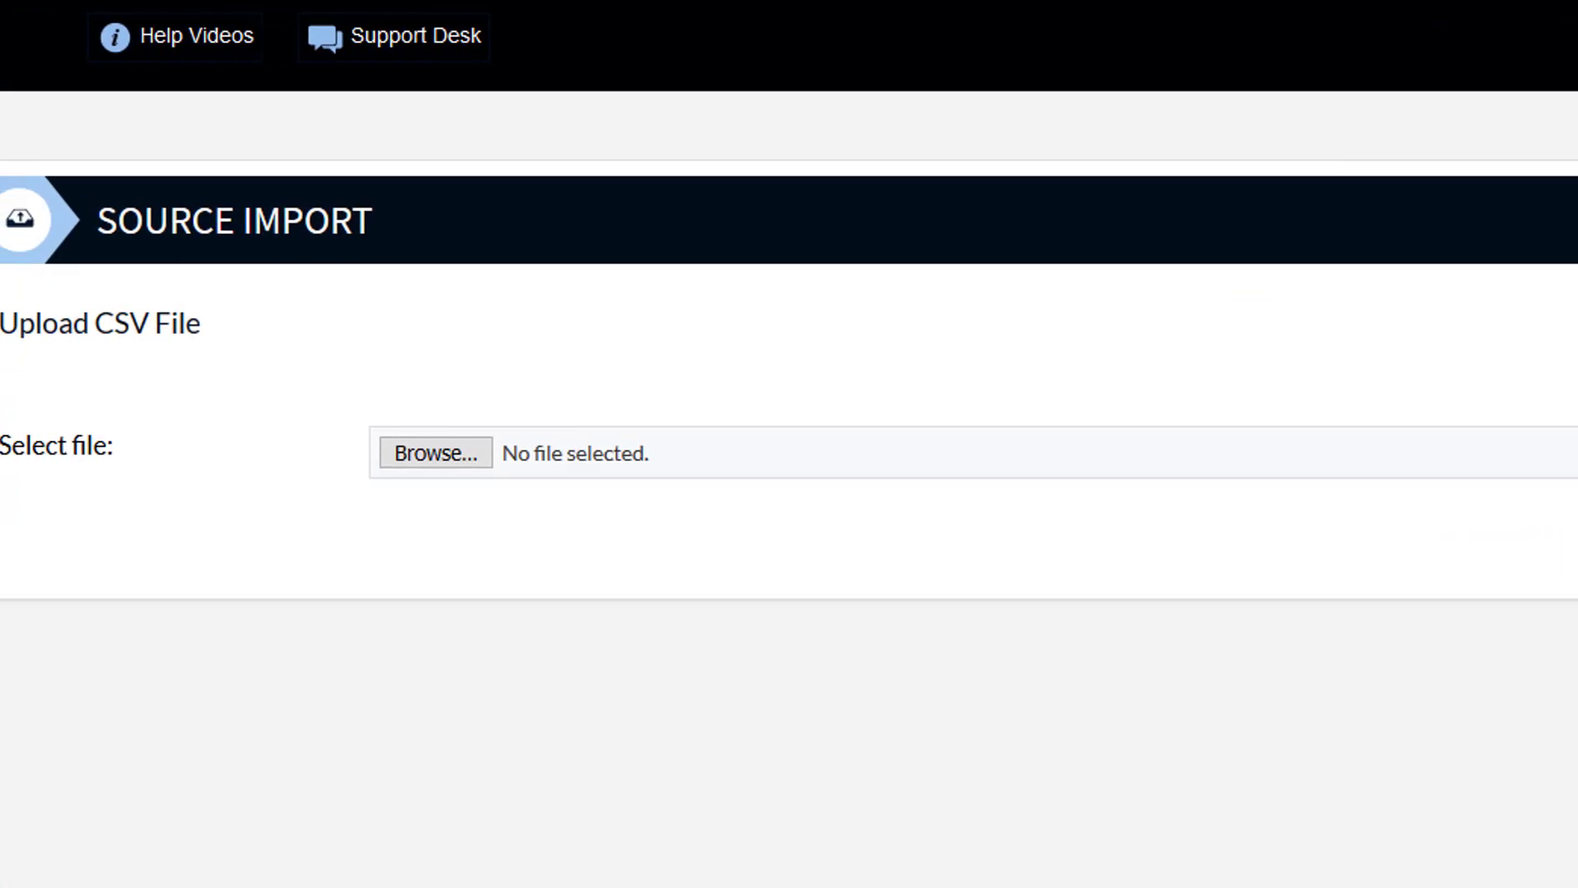
click(422, 465)
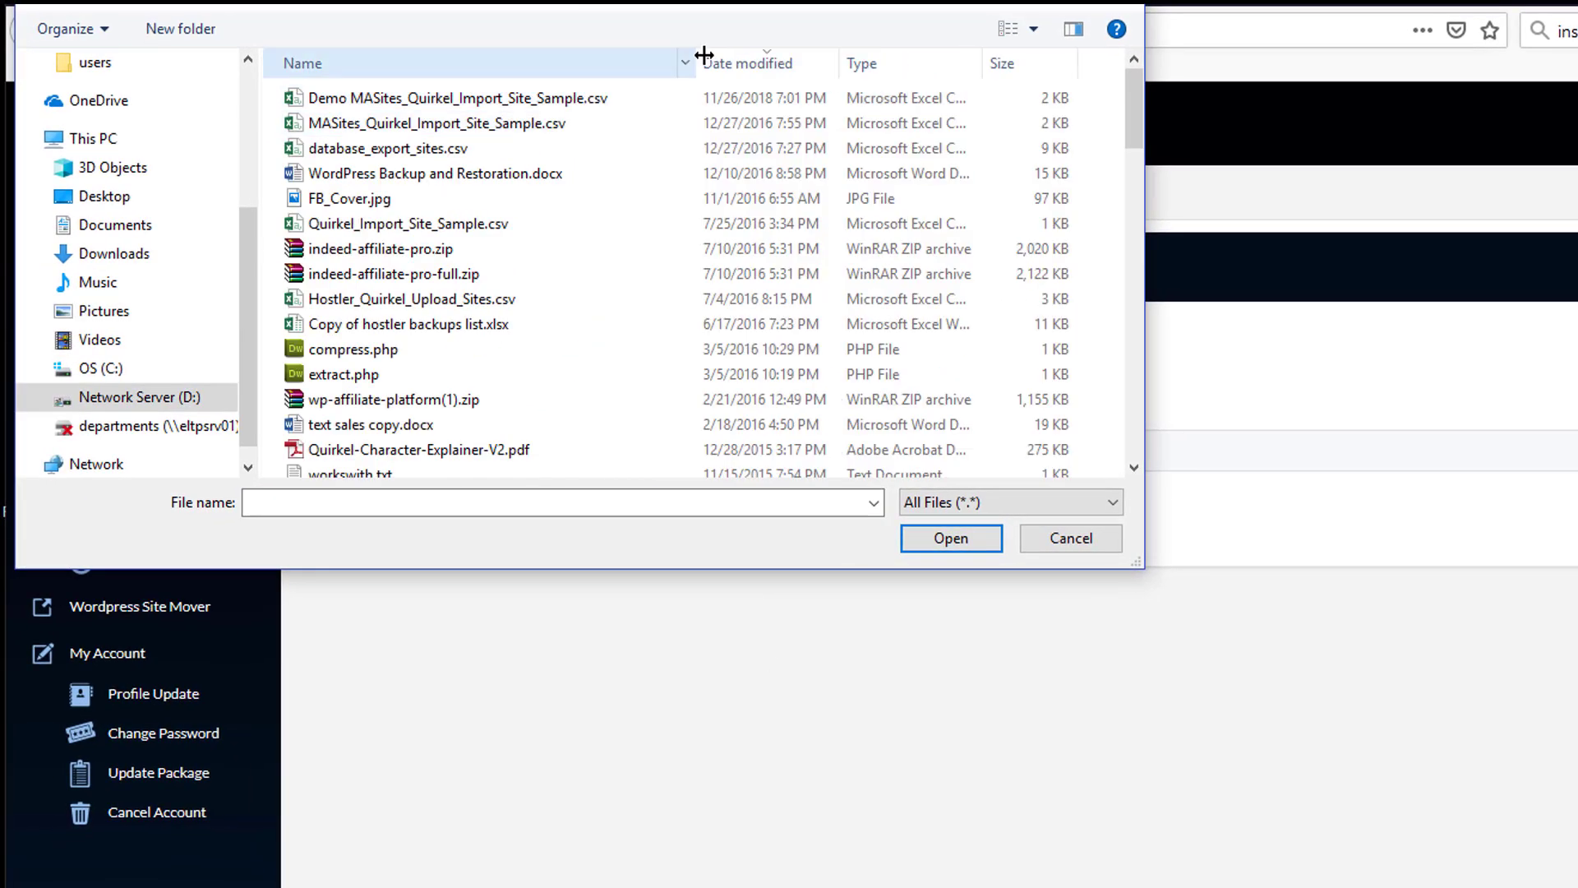
drag(704, 55, 707, 56)
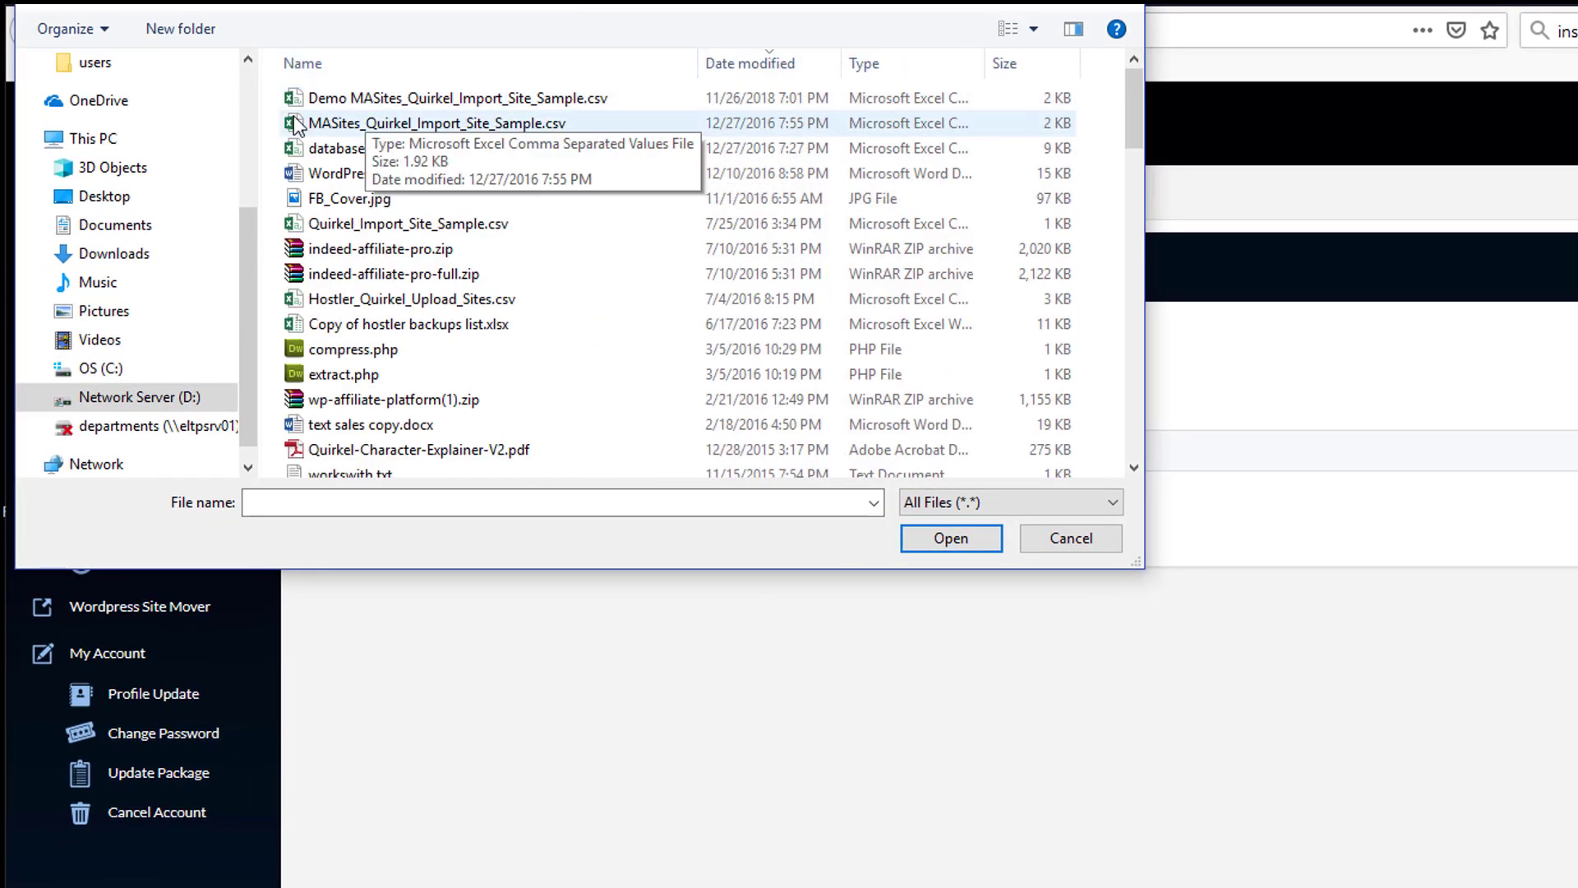
double_click(549, 104)
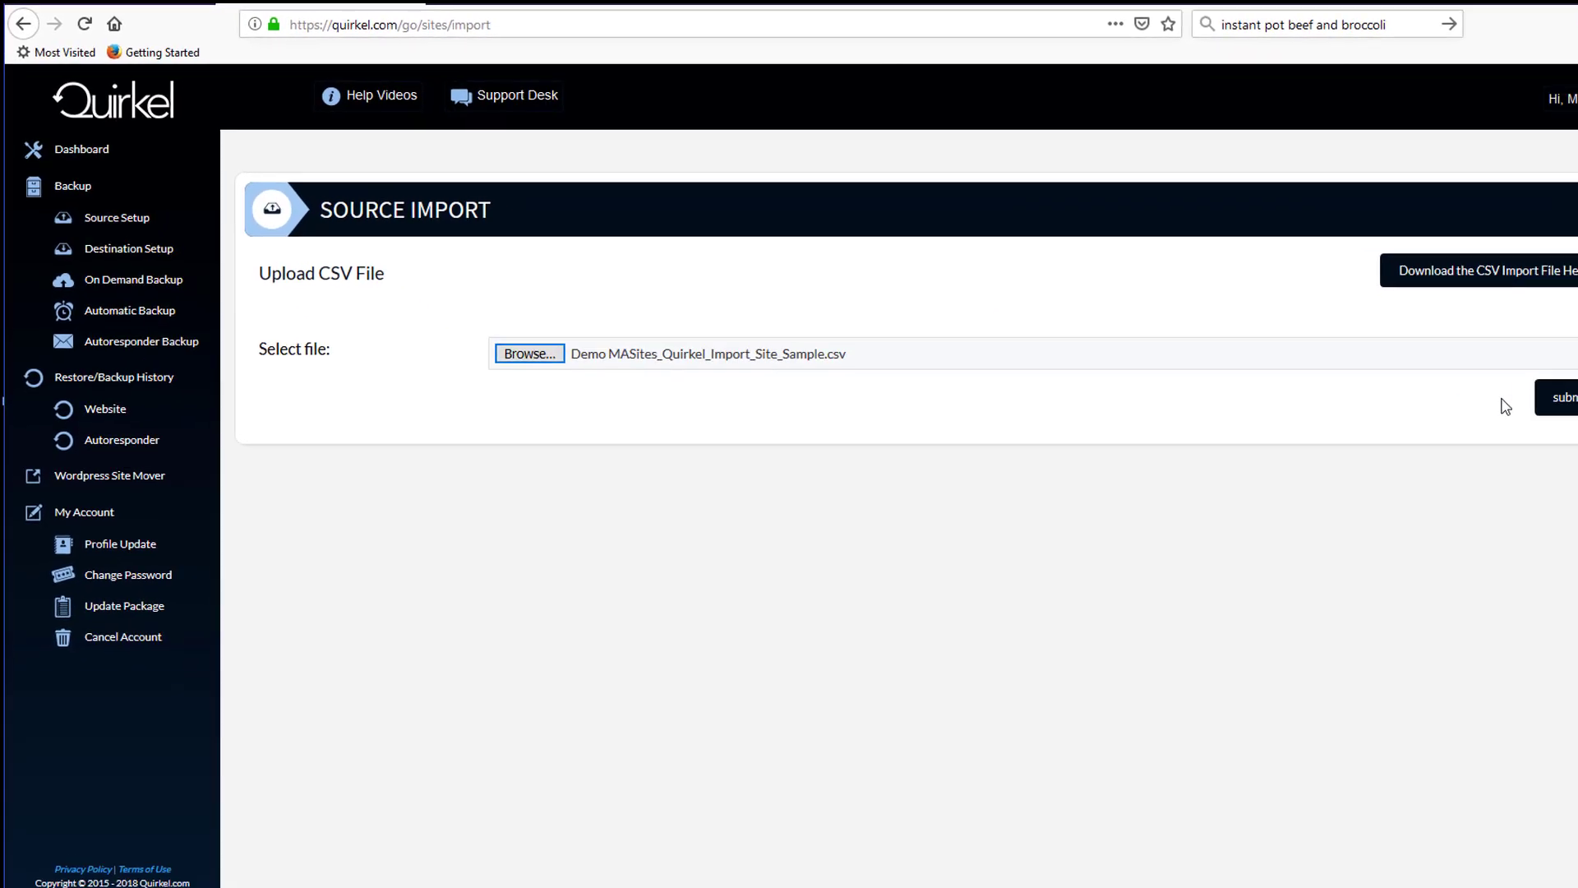
- Submit the selected Demo MASites_Quirkel_Import_Site_Sample.csv file for import
click(1568, 396)
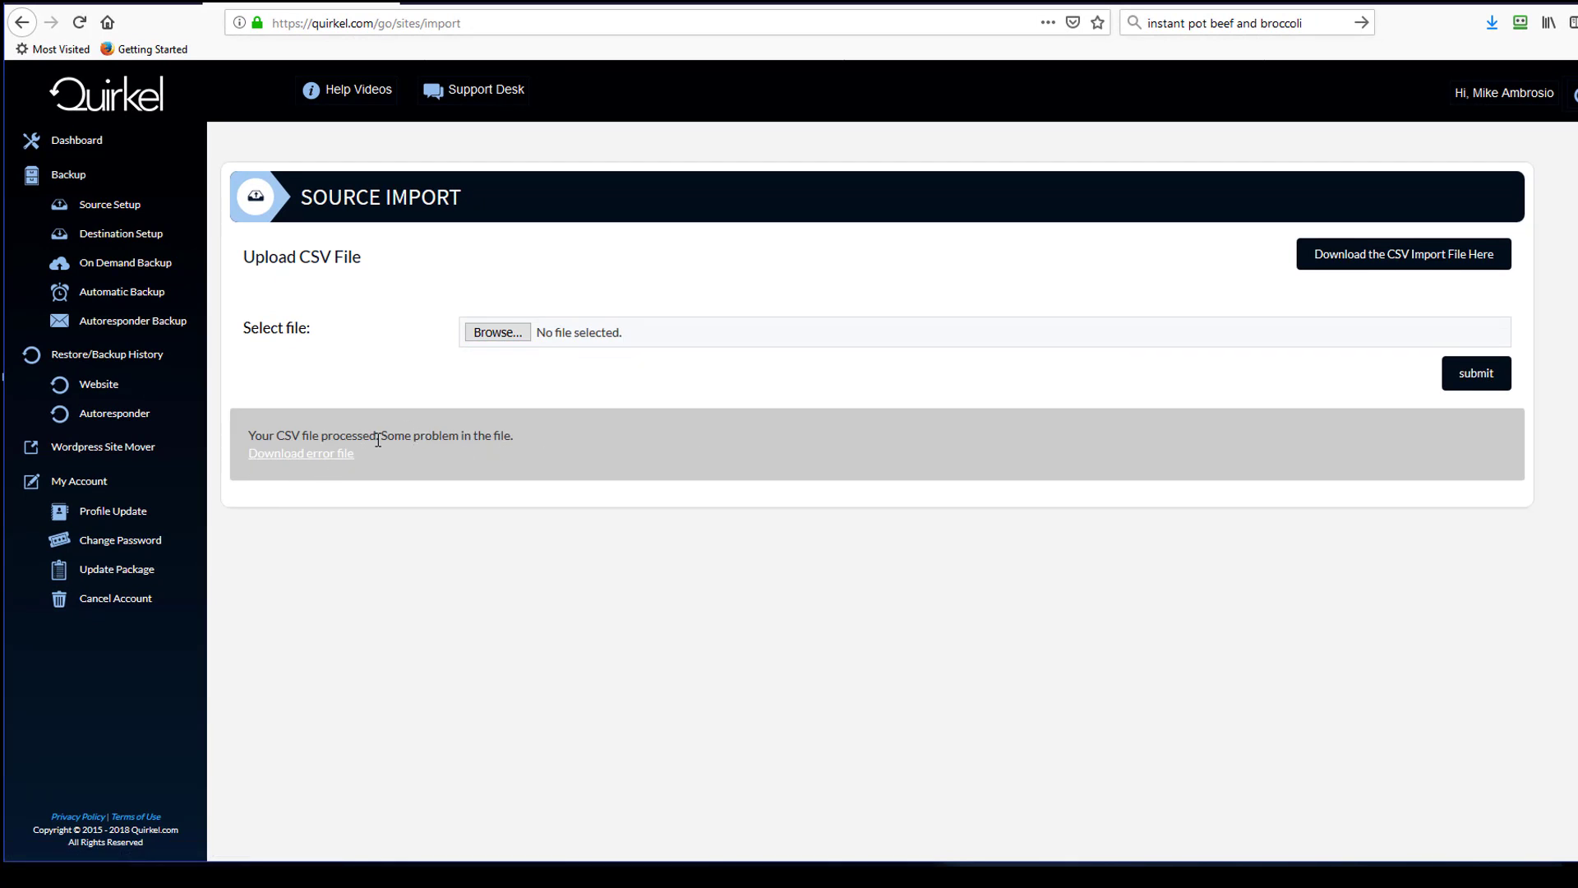
drag(383, 437, 521, 433)
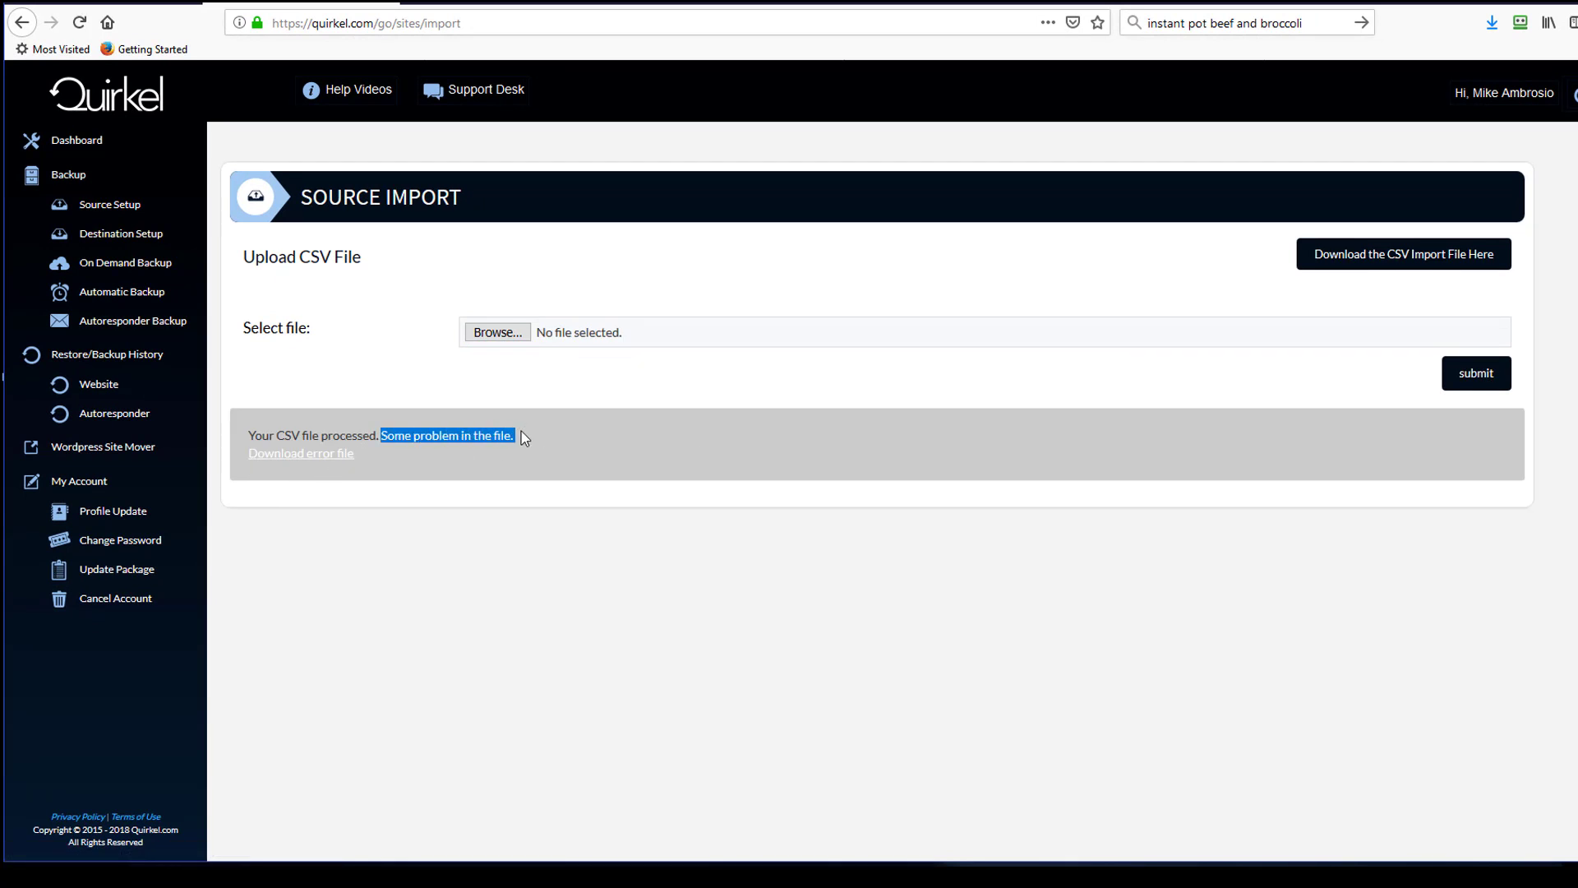
- Download the error file, open it in Excel, and read the Reason column for the imported rows
click(308, 458)
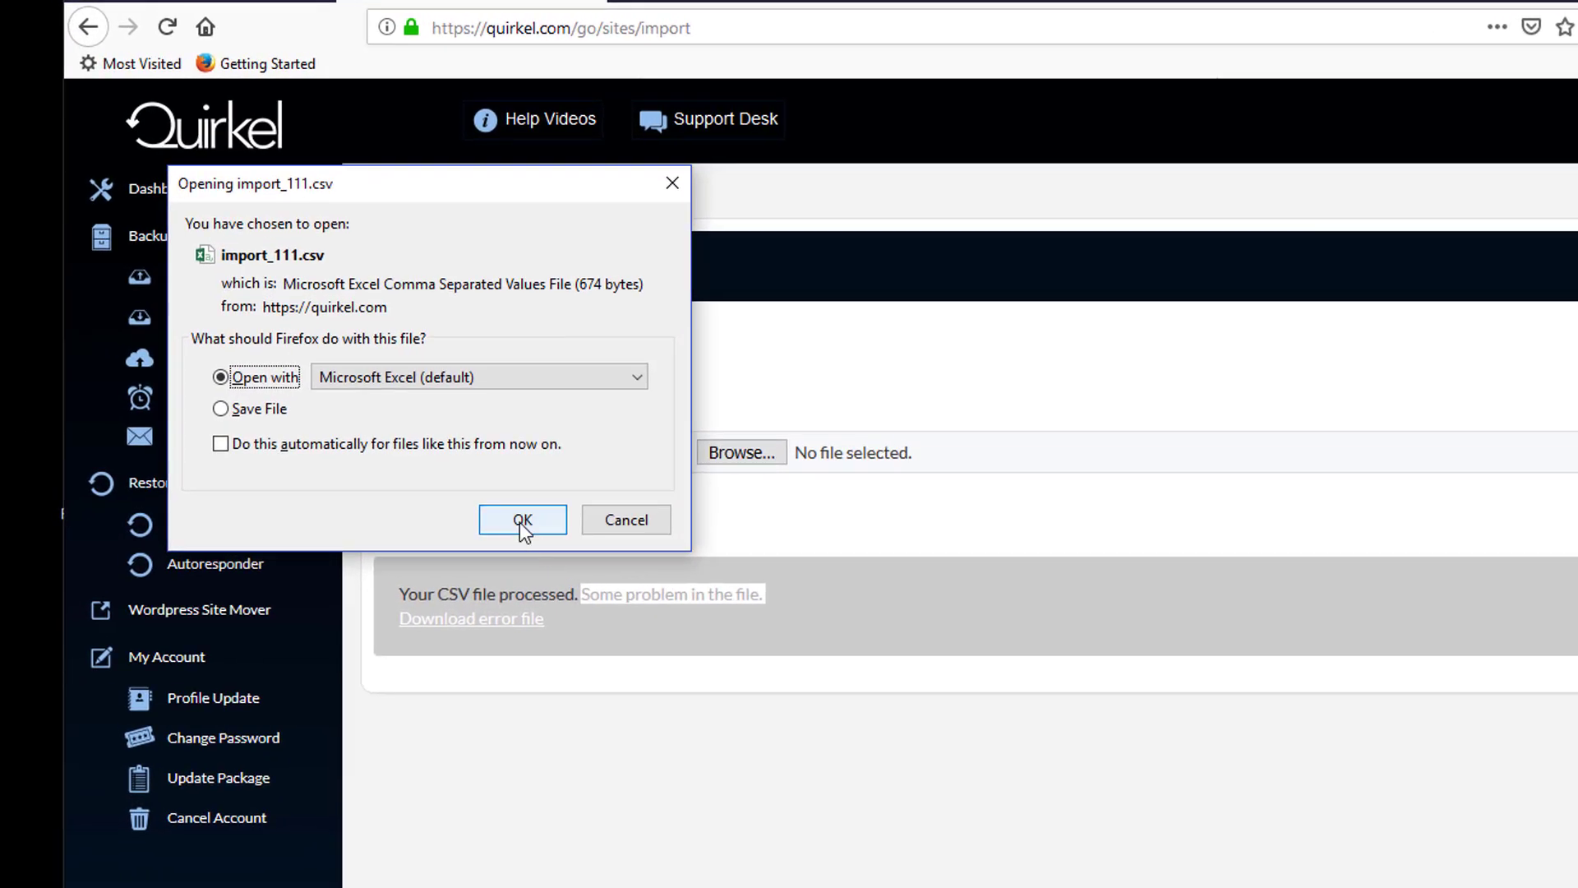
click(522, 521)
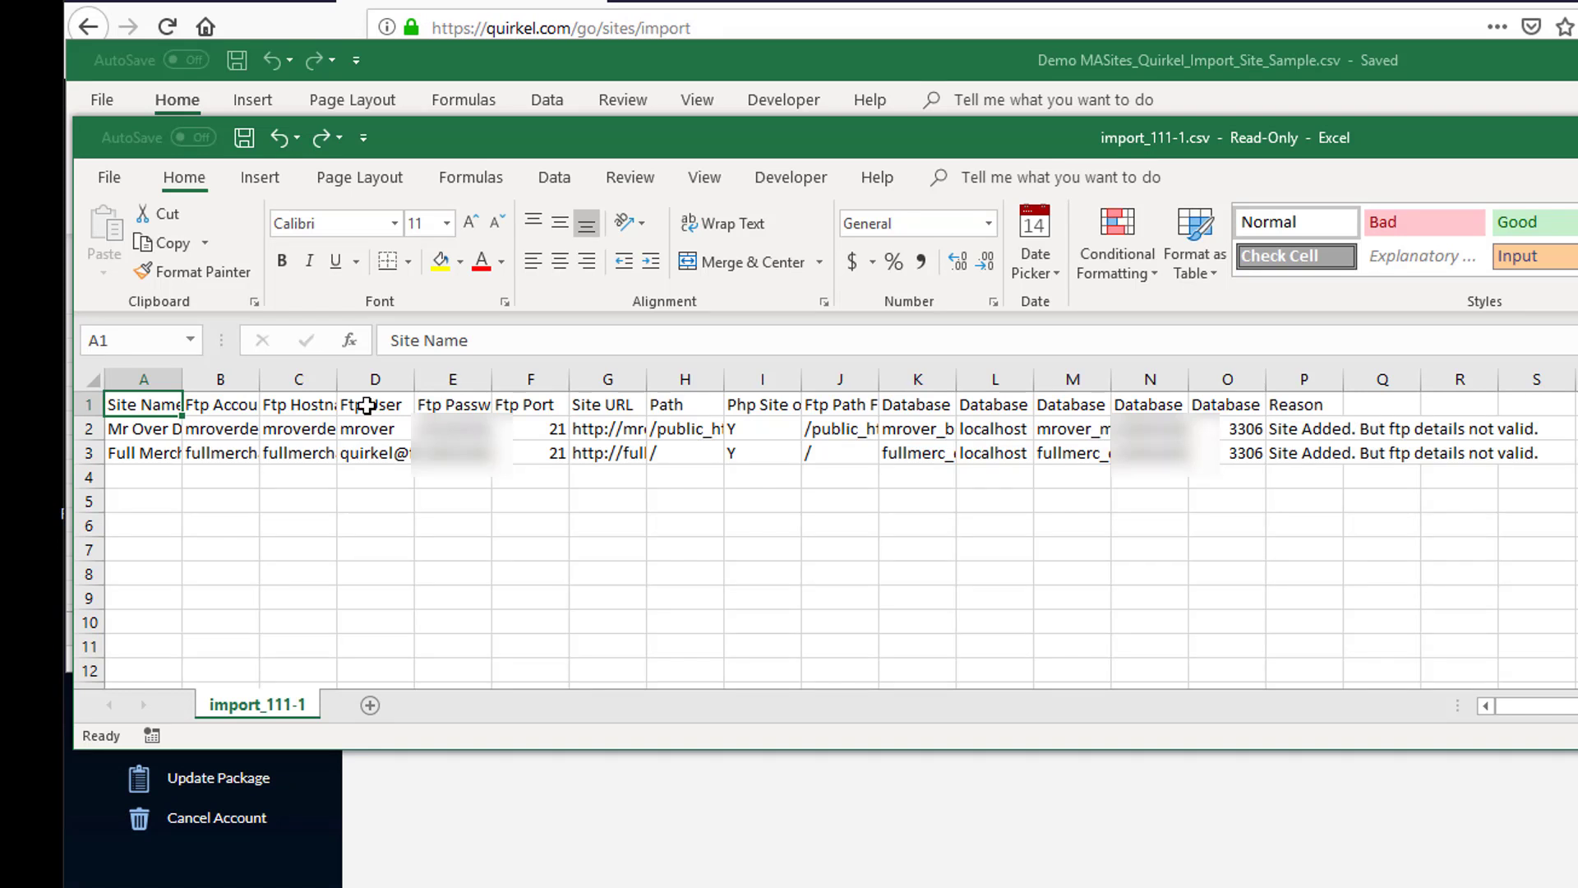
click(1292, 426)
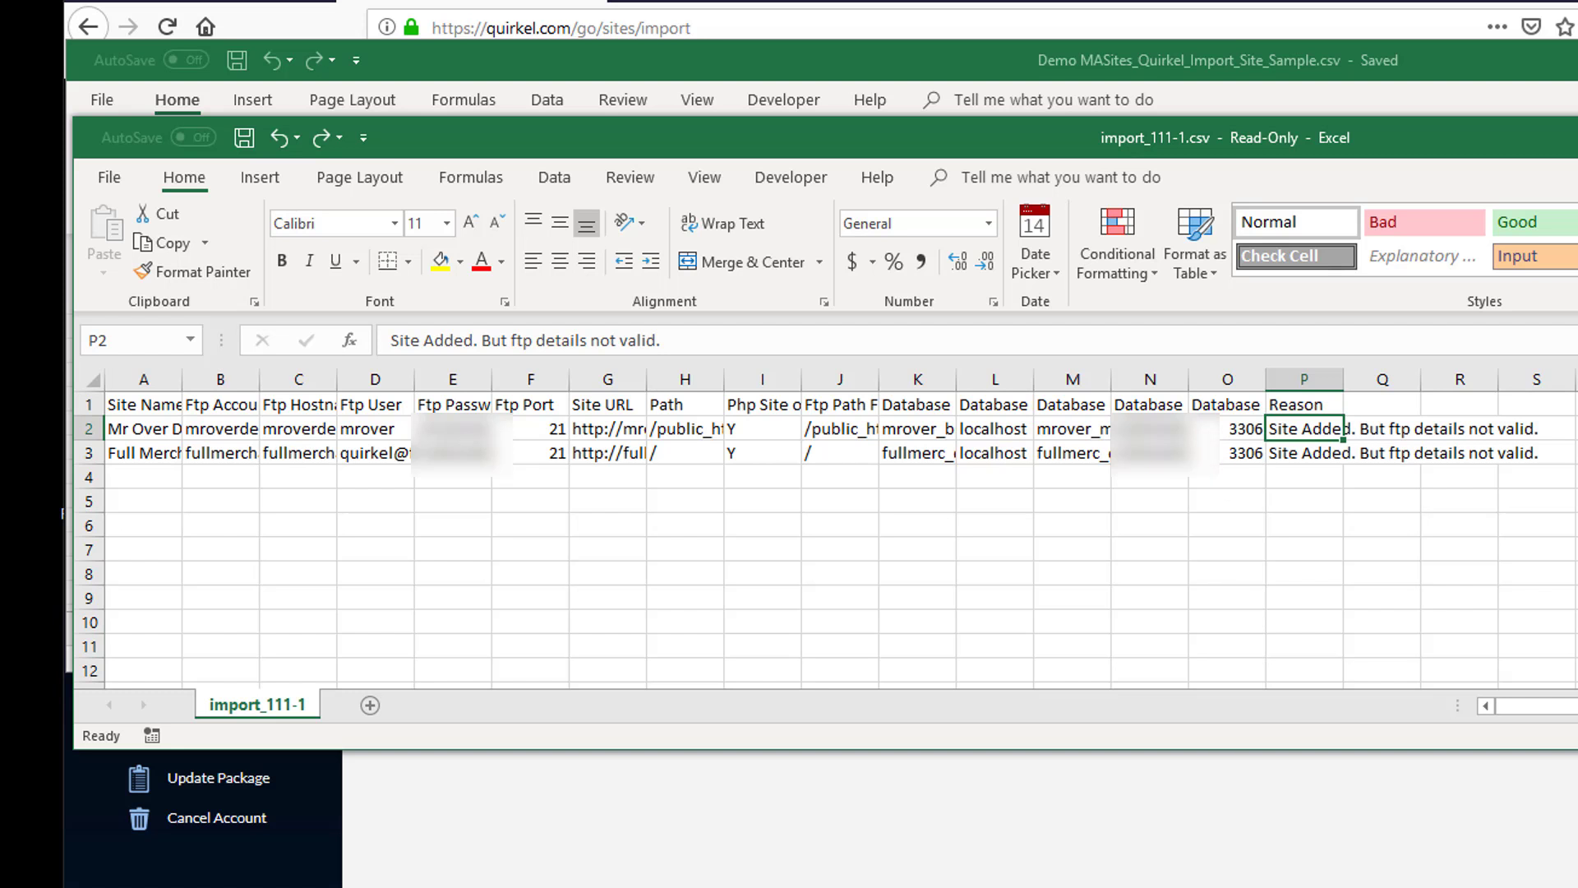
click(899, 750)
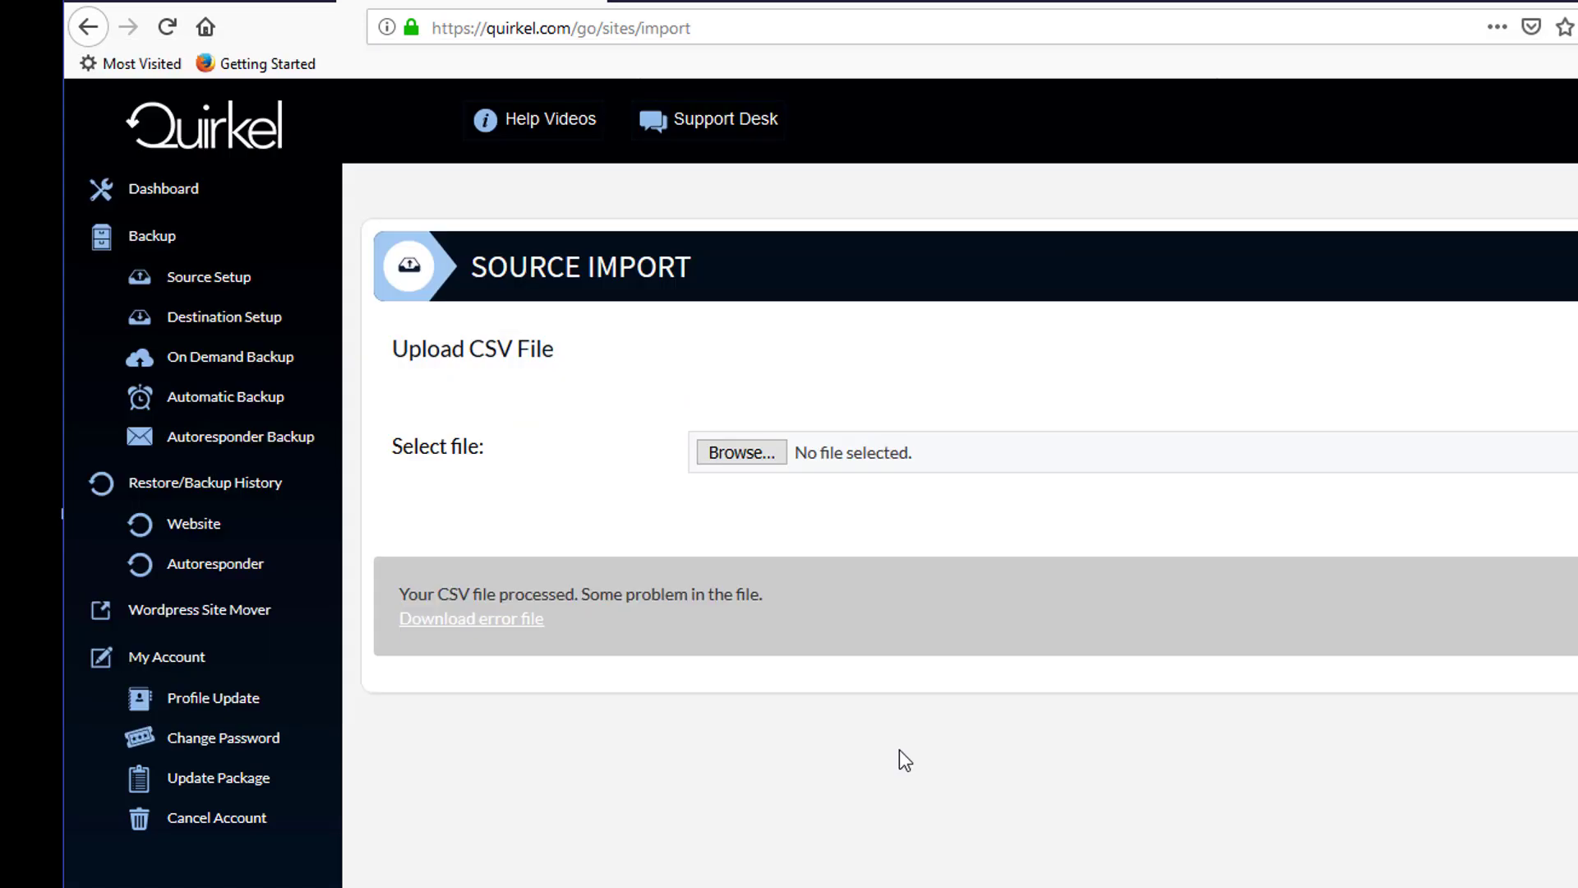
- Go to Automatic Backup and open the FTP list for First Online Profits
click(195, 277)
scroll(460, 328, down, 2)
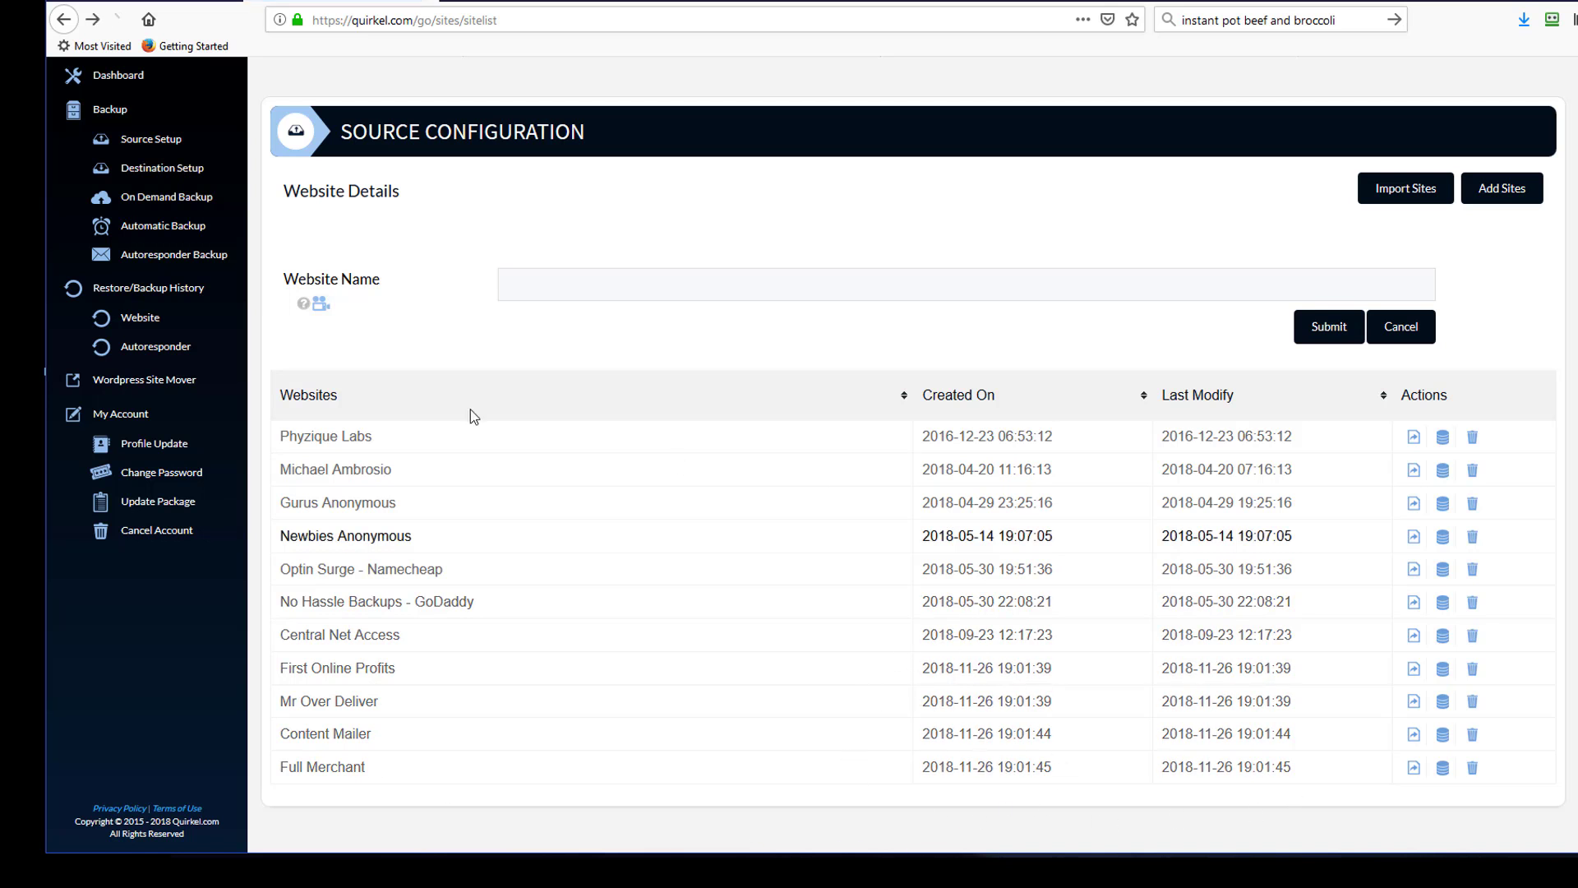
click(141, 227)
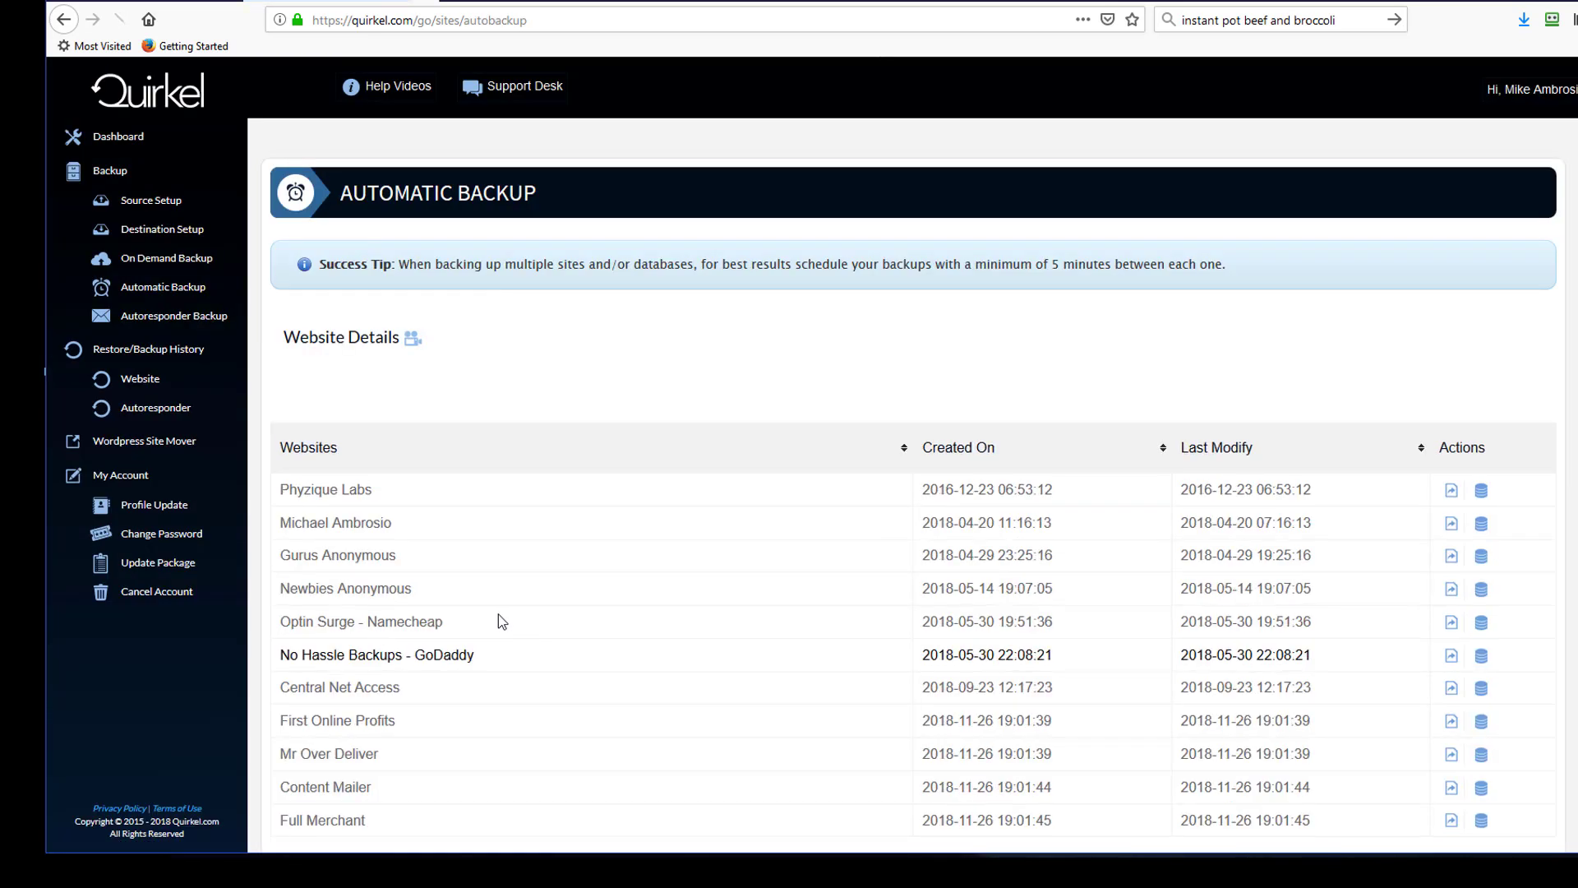
scroll(496, 625, down, 2)
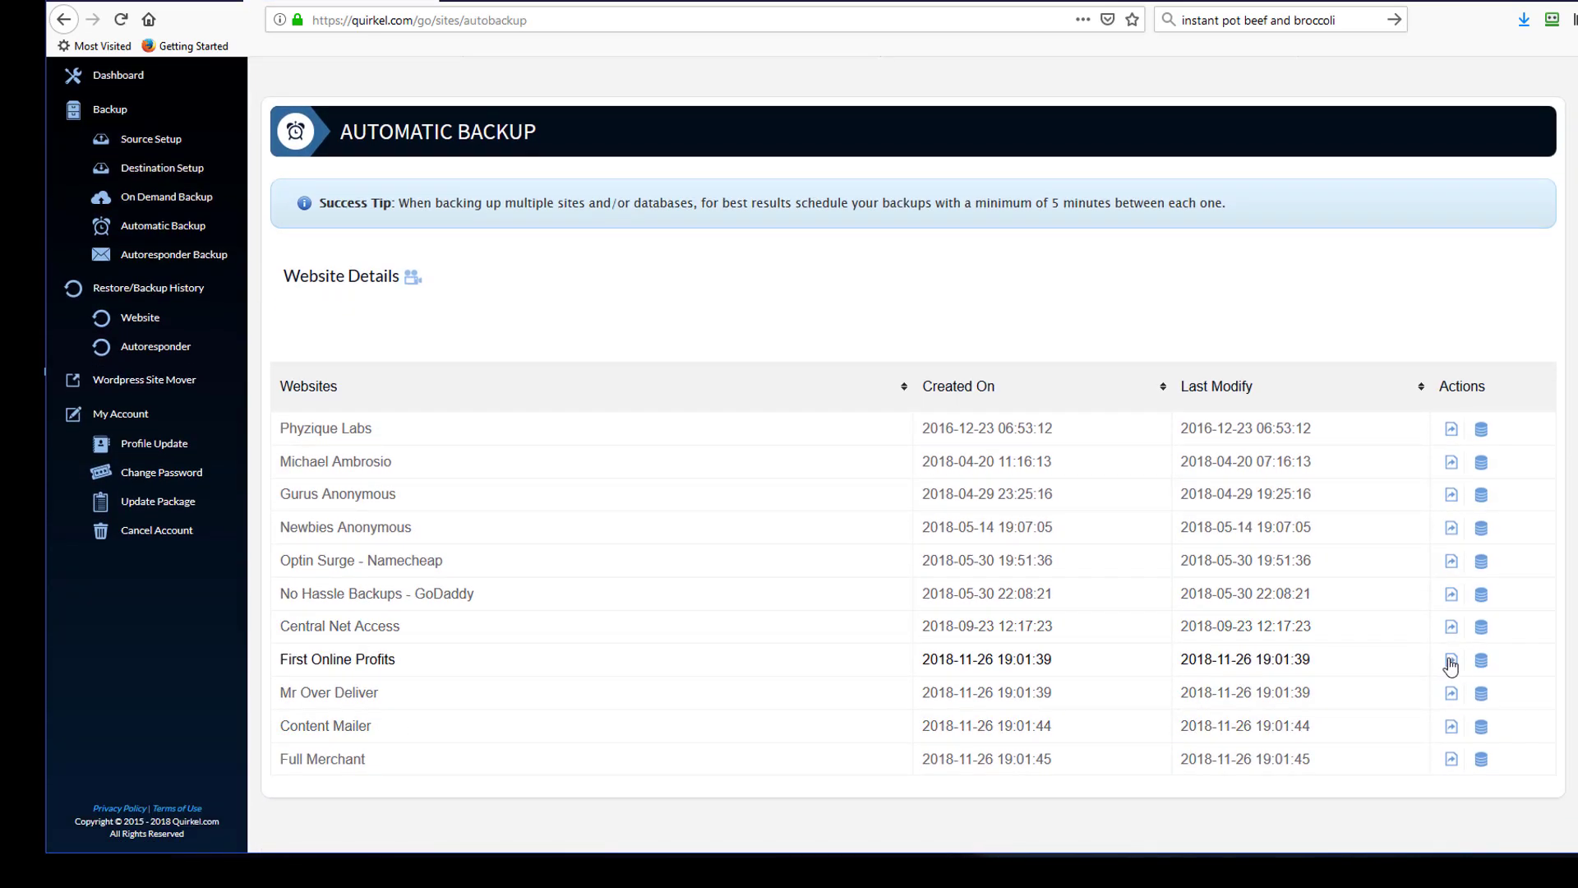
click(1451, 660)
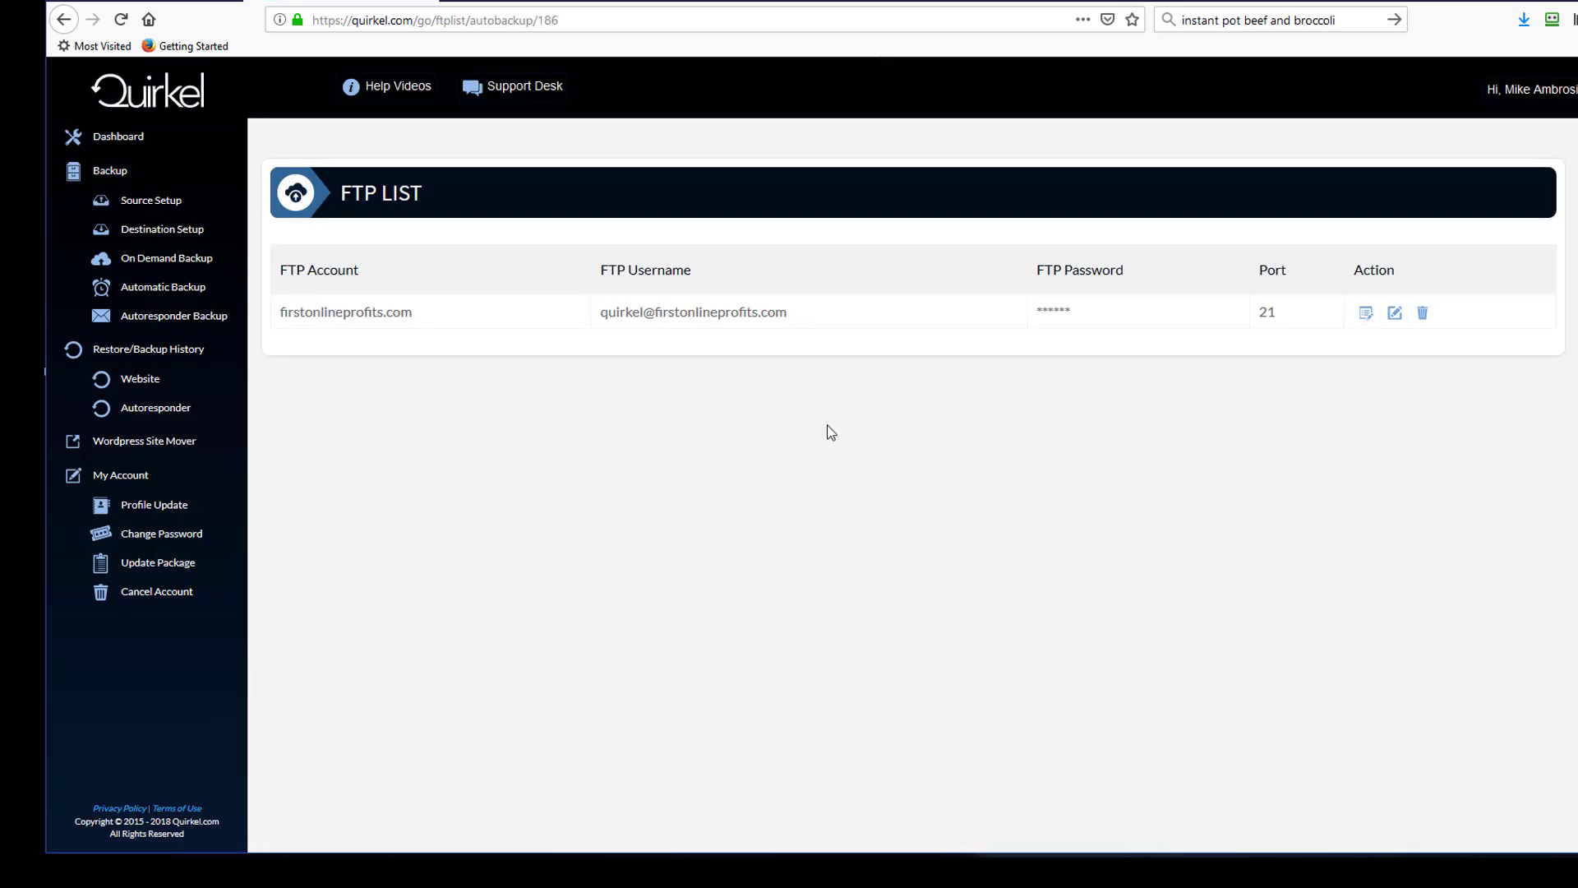
- Examine First Online Profits' FTP account and username, opening its FTP edit form and schedule settings
drag(288, 314, 444, 321)
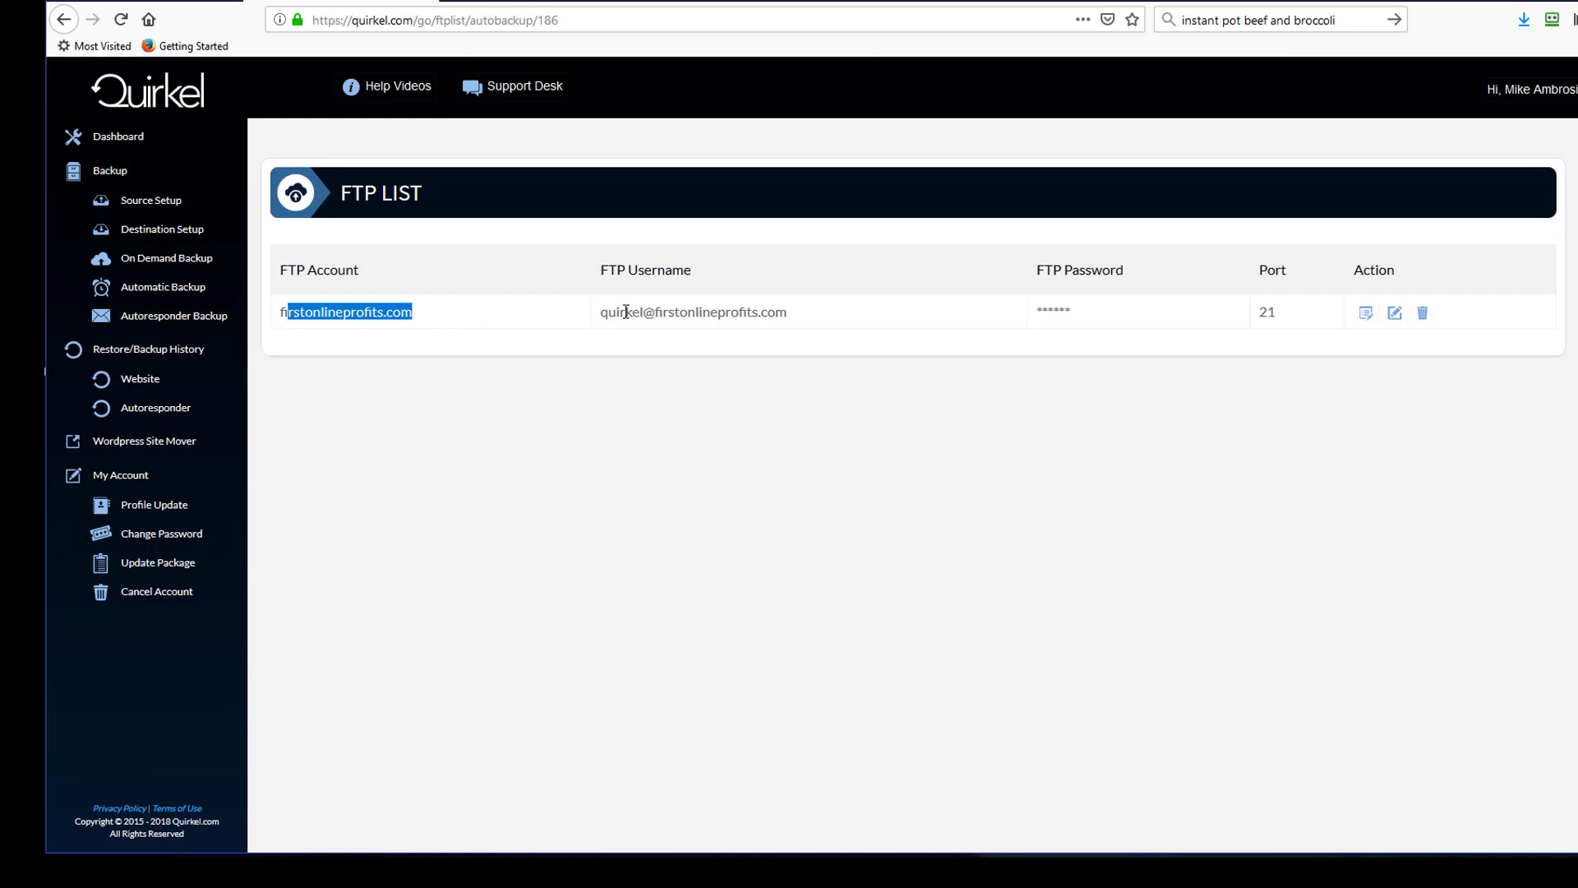
drag(623, 313, 769, 314)
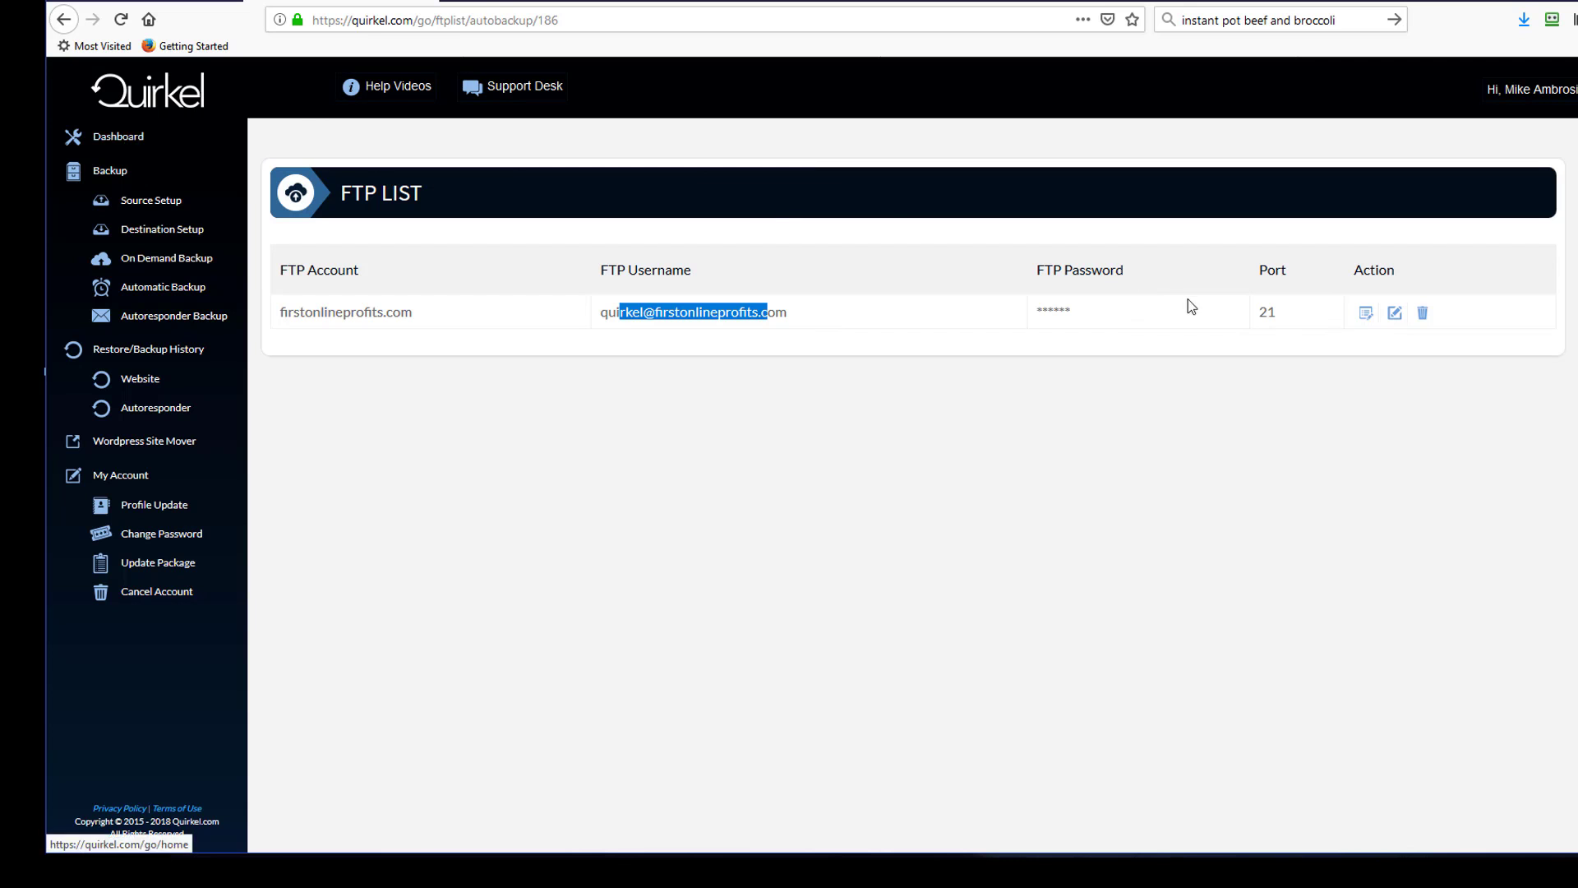
click(1395, 314)
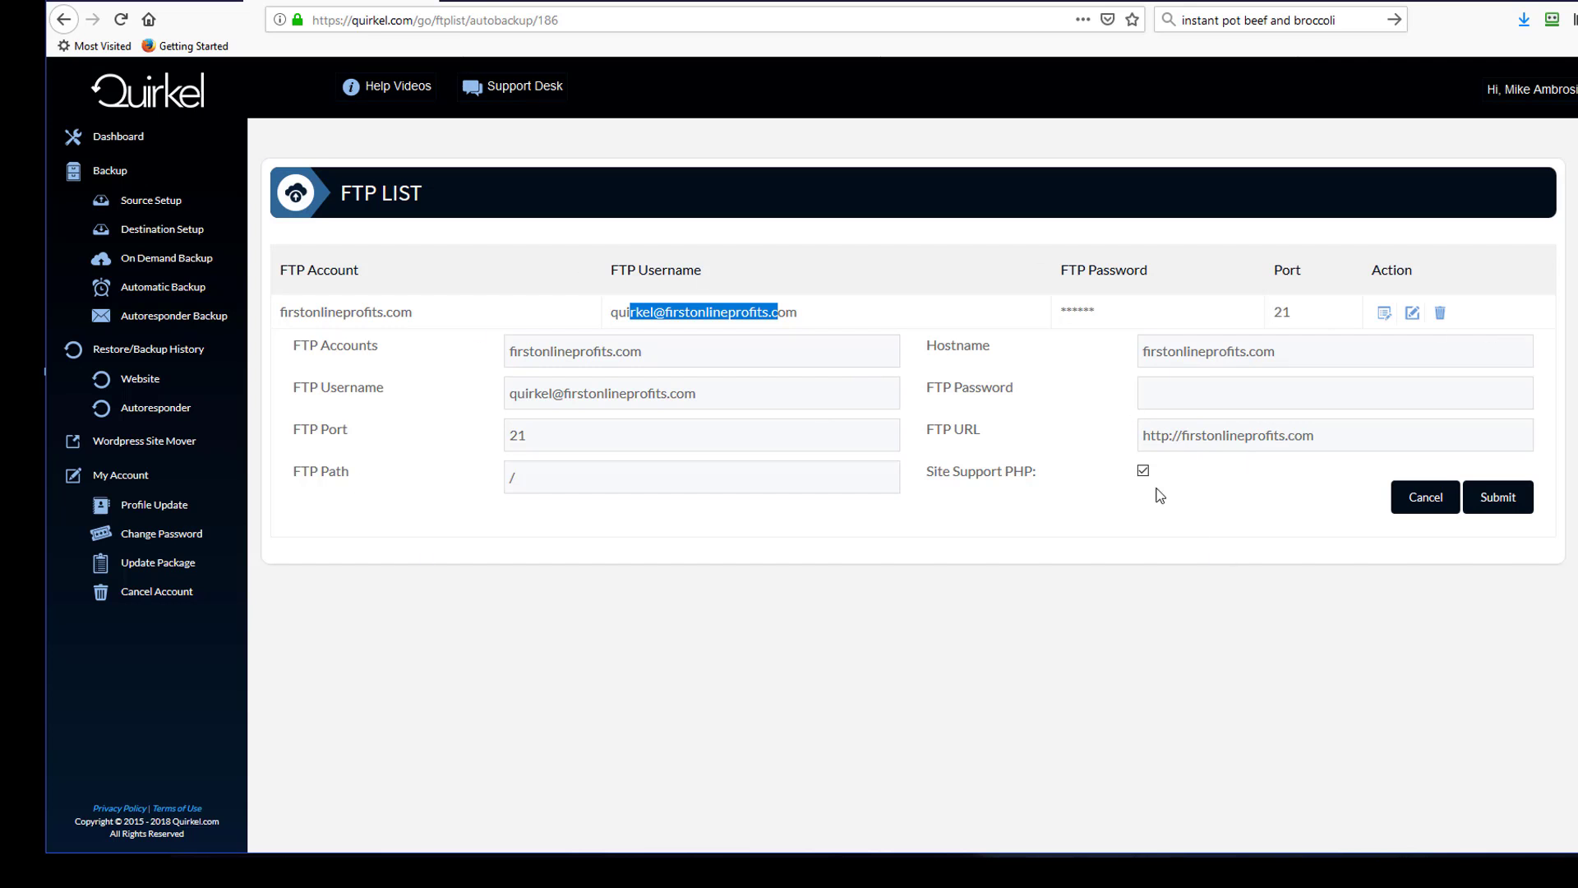
click(1382, 313)
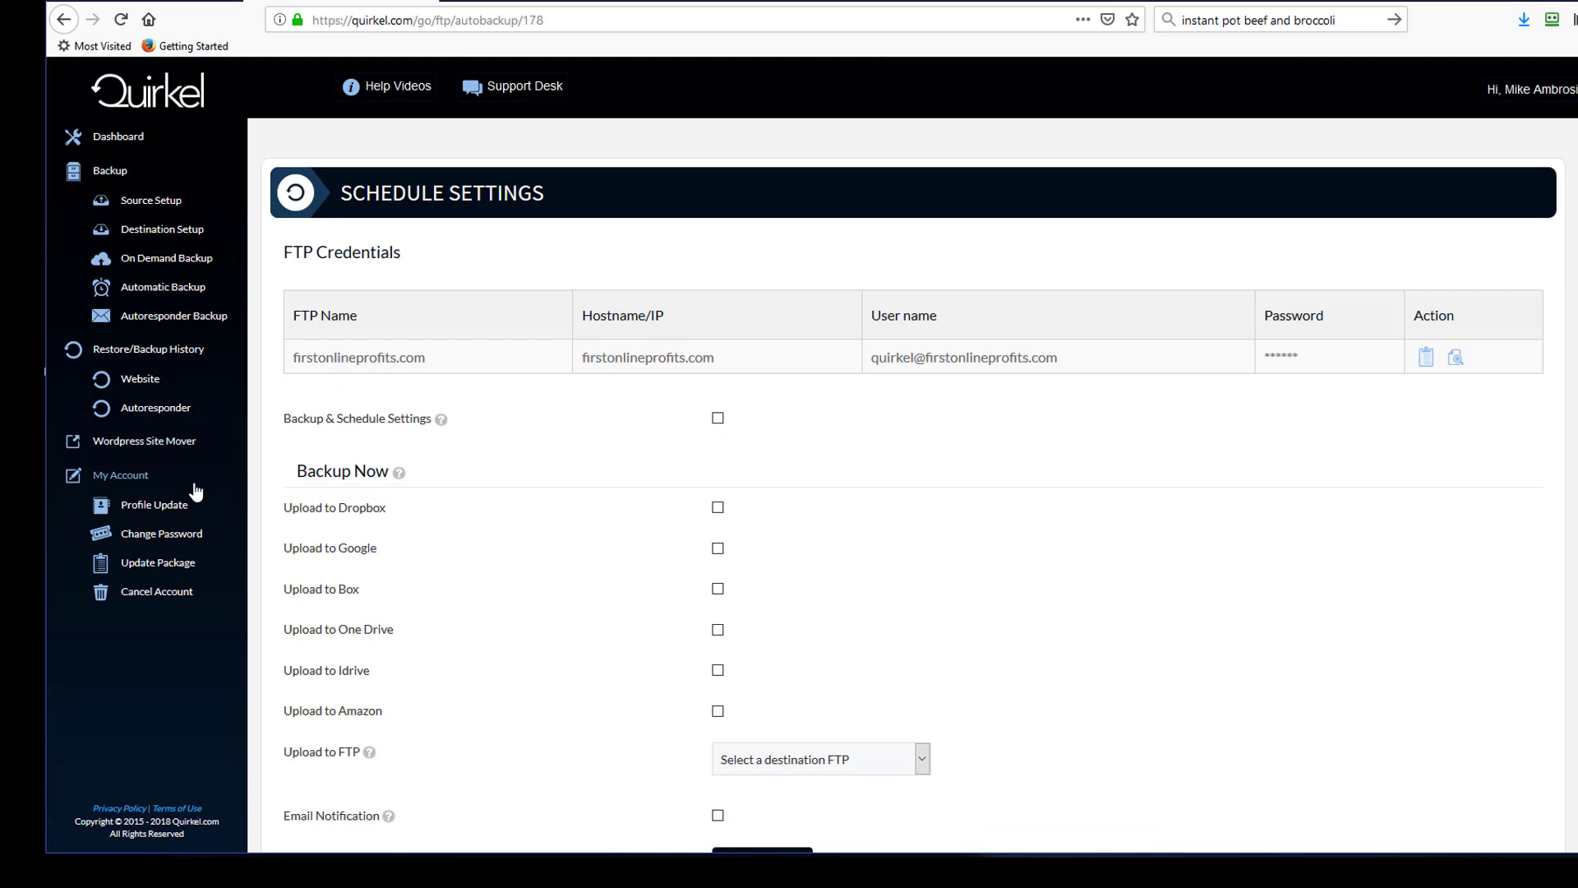
- Return to Automatic Backup and open First Online Profits' database schedule settings and table list
click(162, 294)
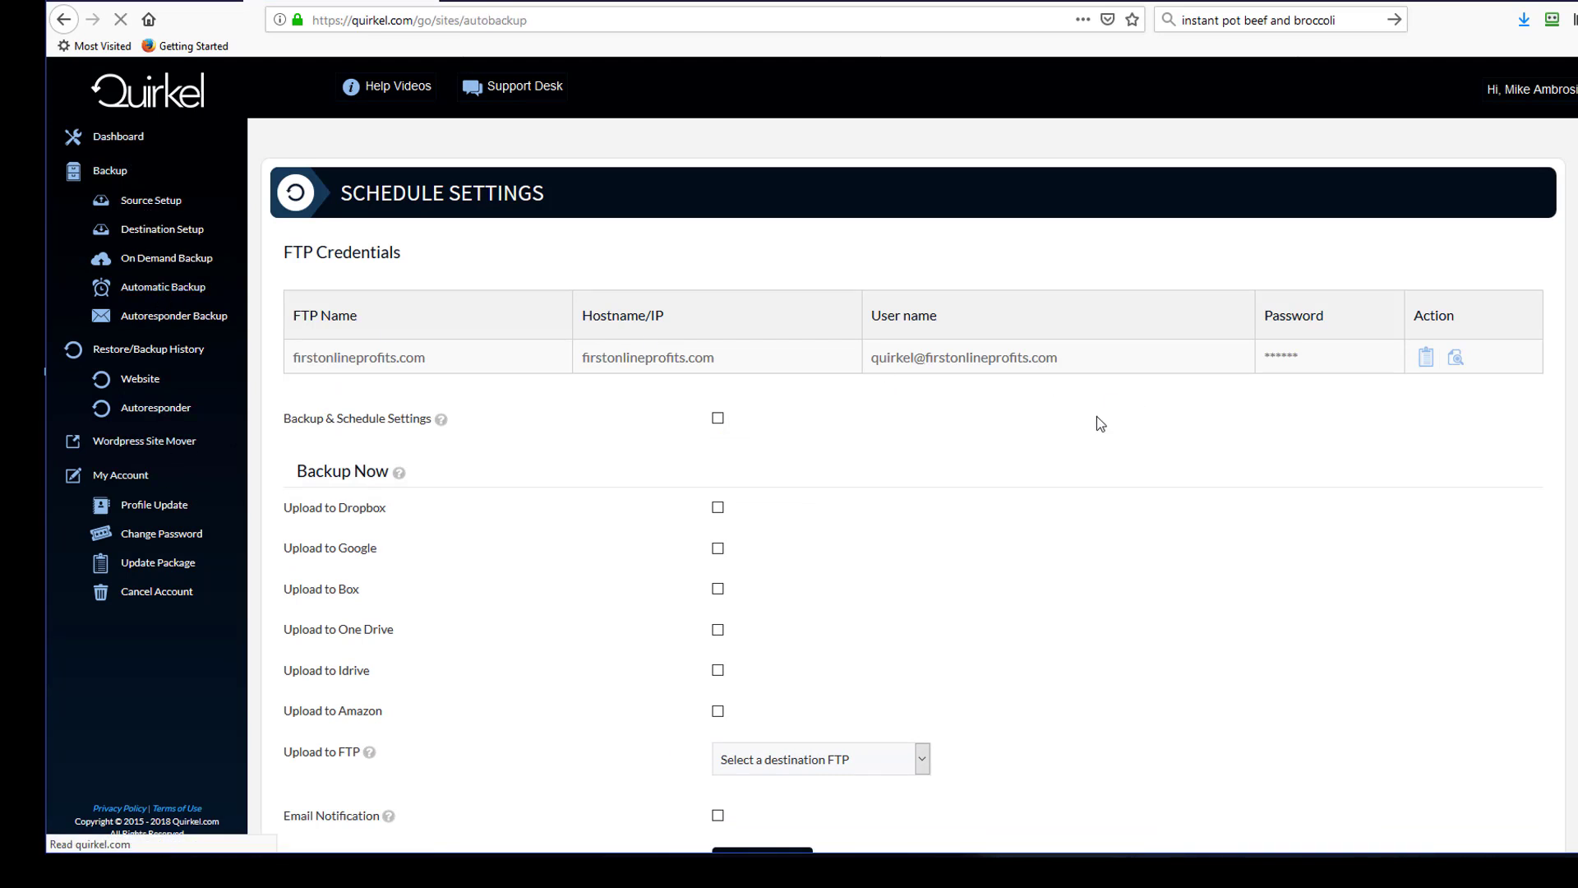
scroll(1347, 713, down, 1)
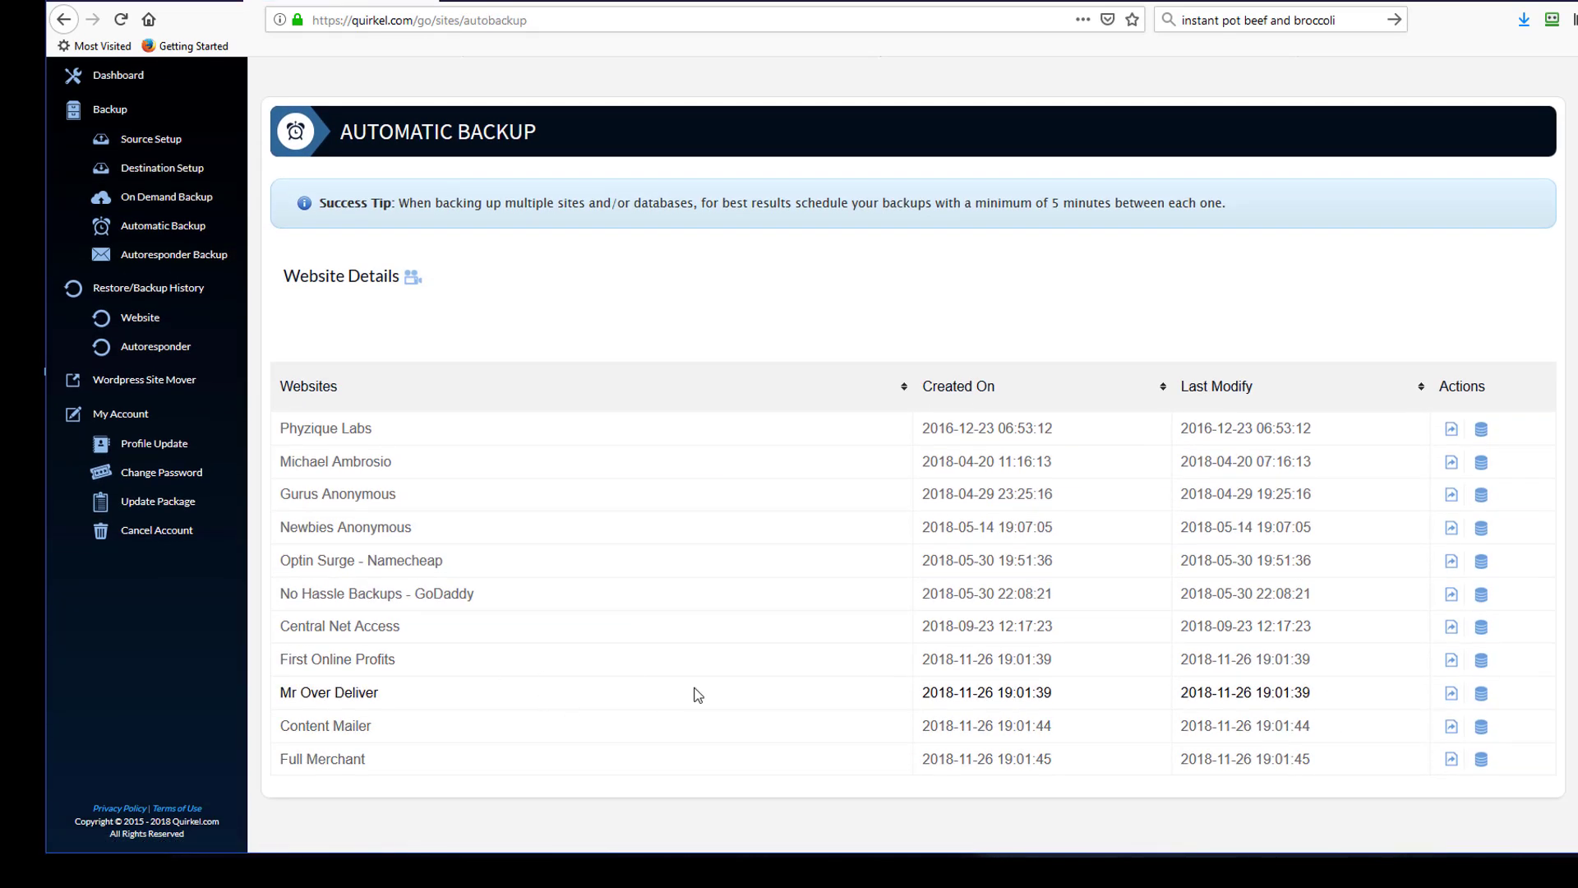
click(1481, 662)
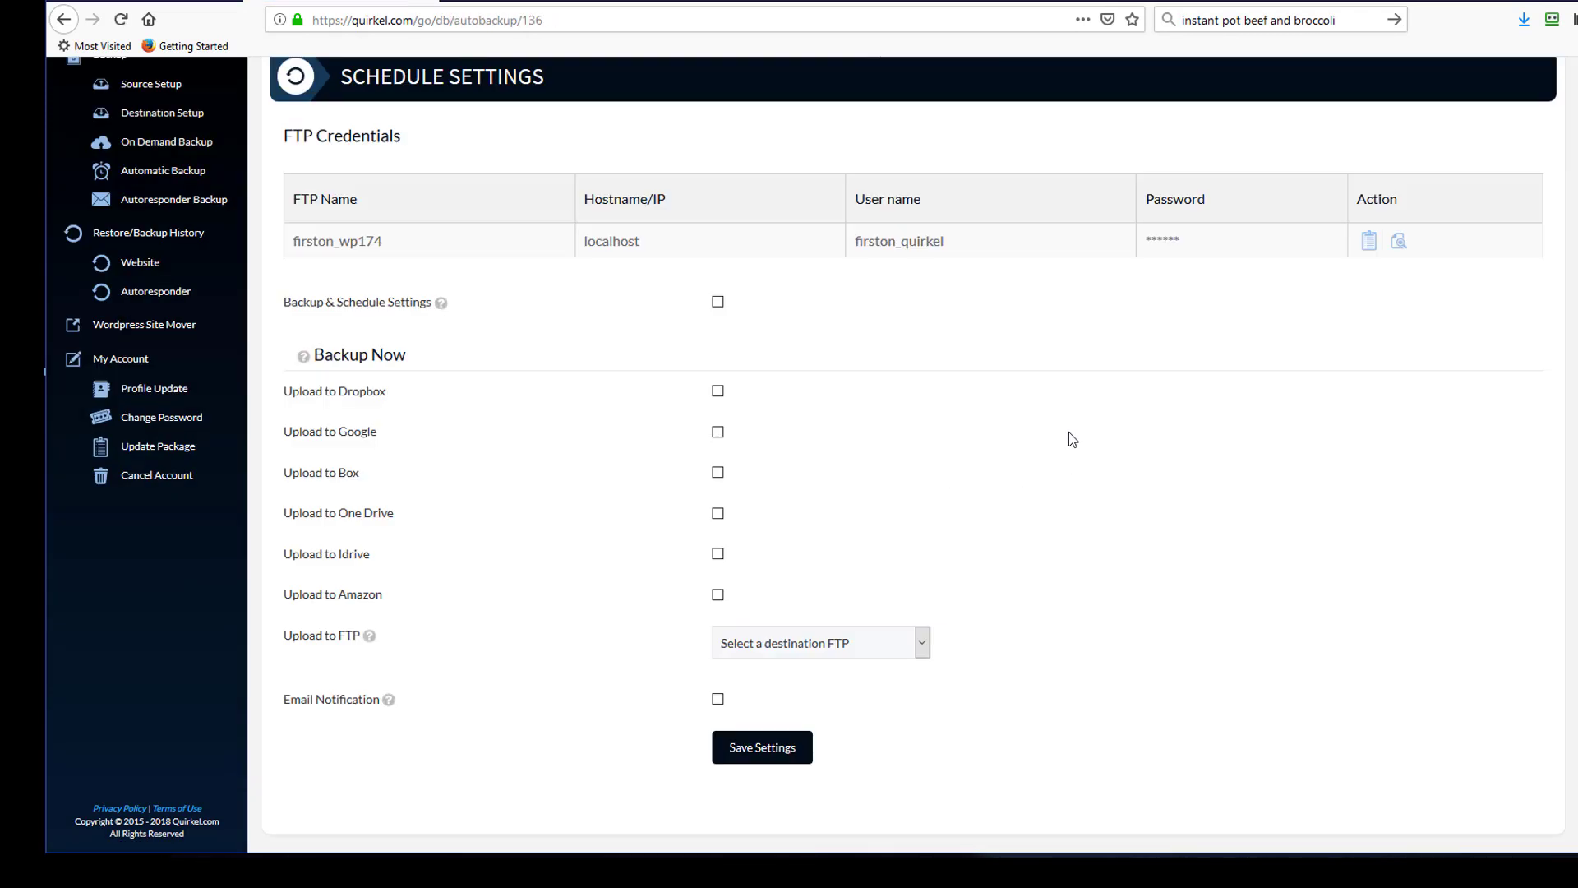
scroll(1044, 421, up, 1)
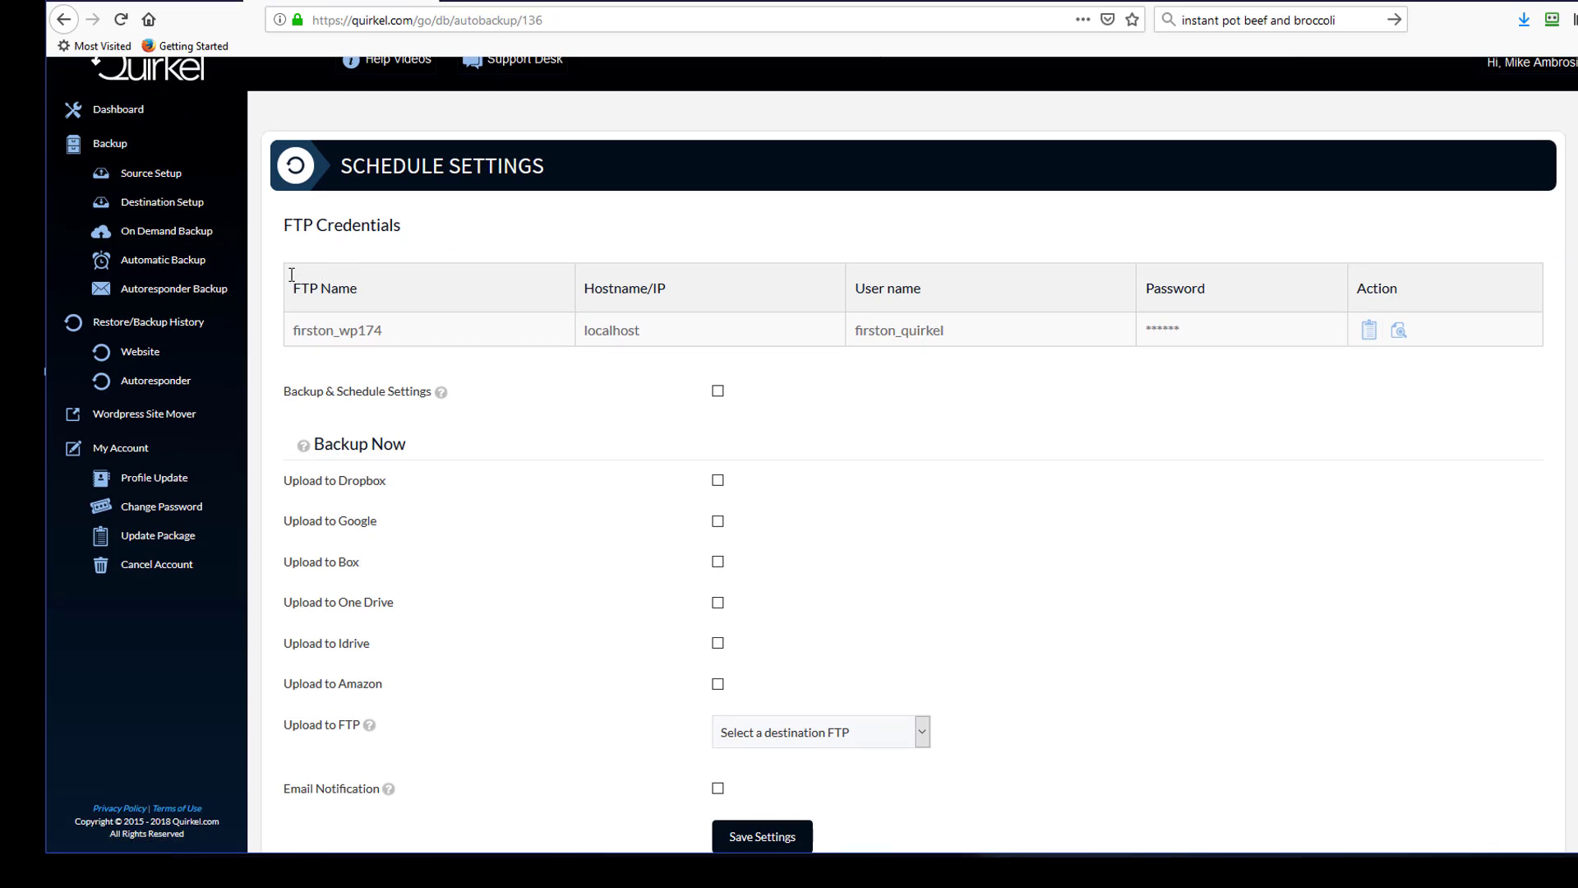
click(1366, 331)
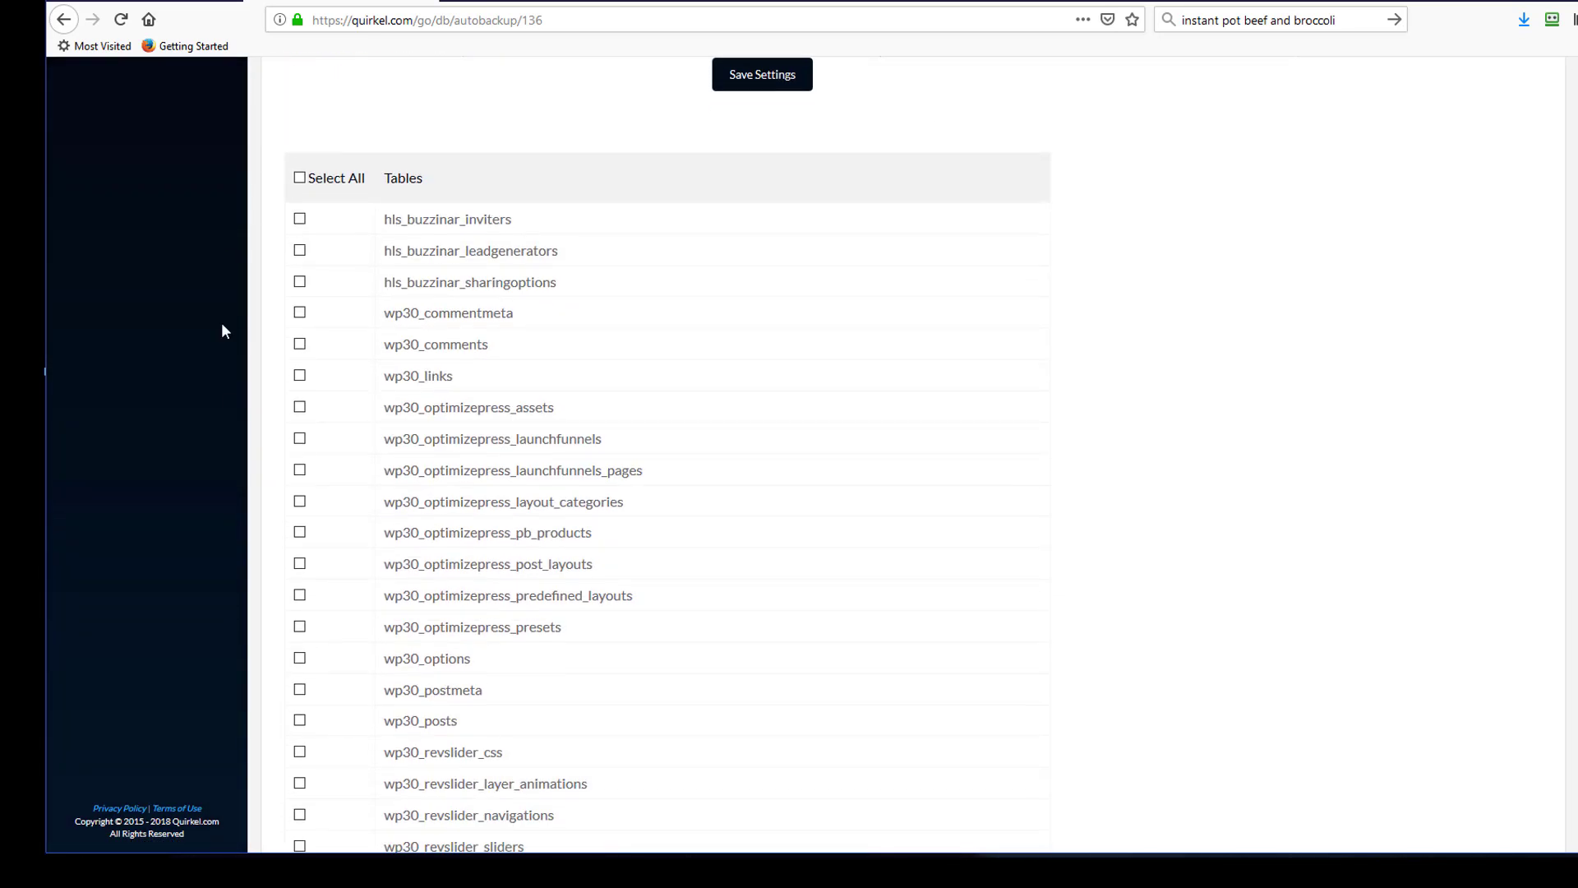
scroll(300, 362, up, 5)
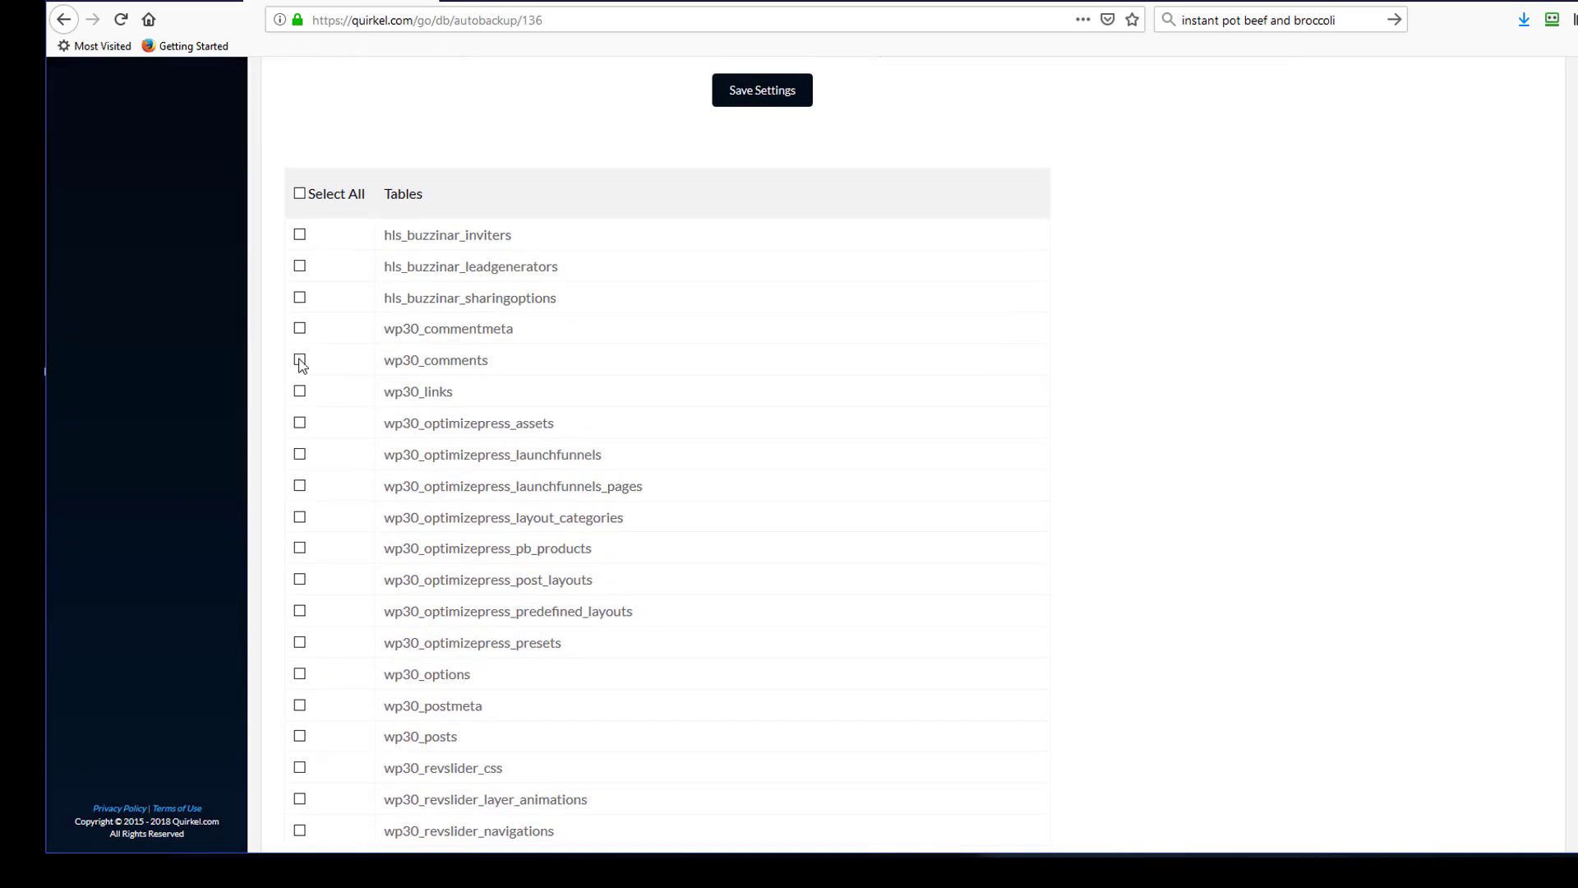
- Switch to the error spreadsheet to compare its site entries, then back to the browser
key(alt+Tab)
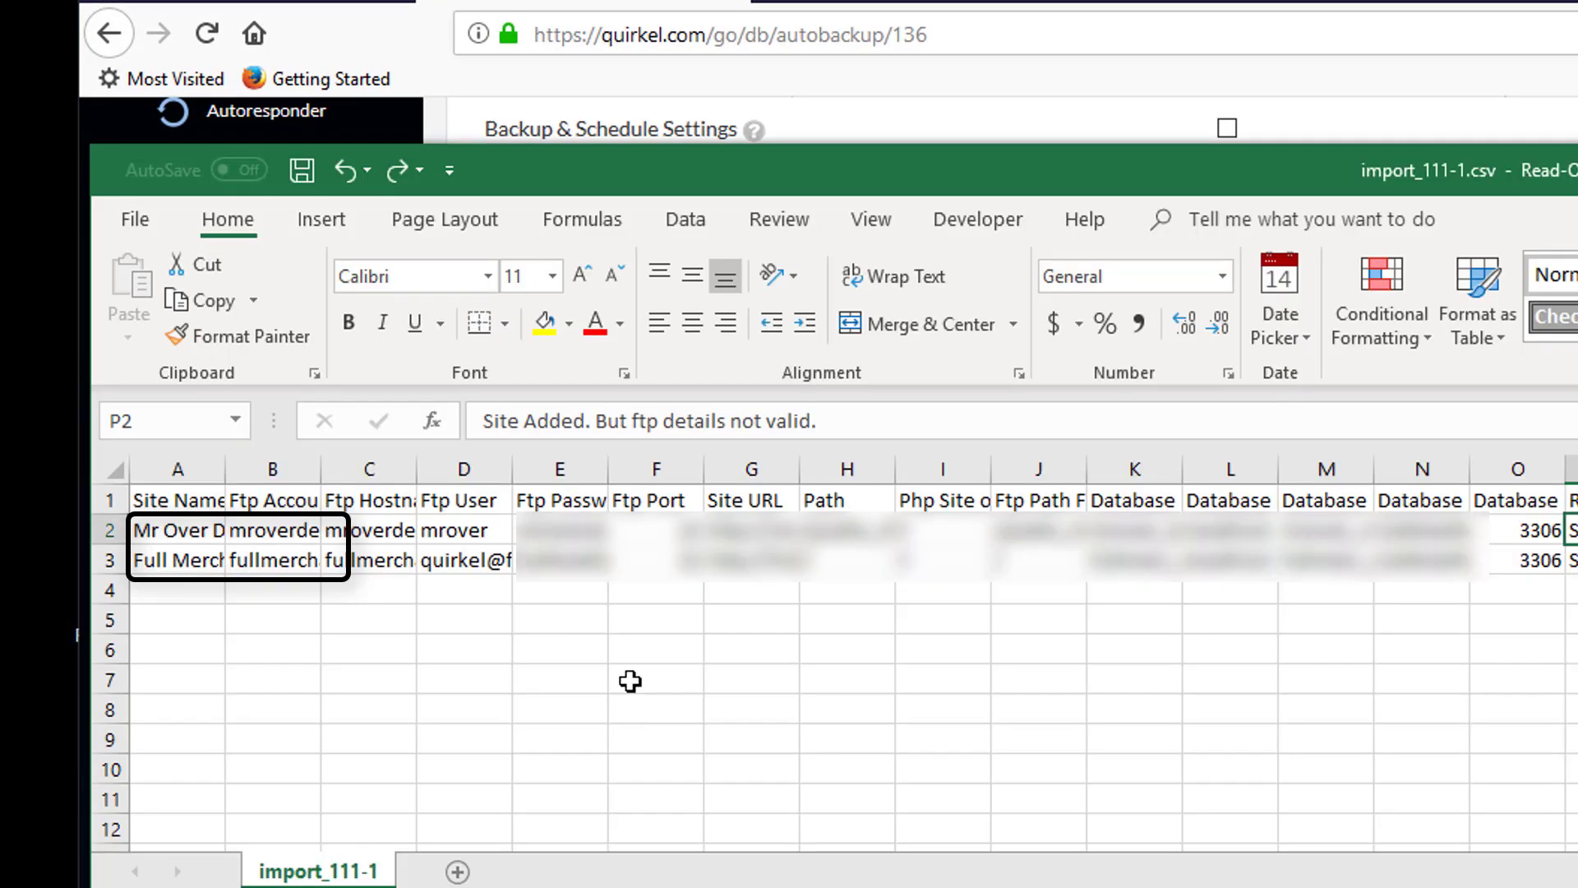
key(alt+Tab)
scroll(589, 631, up, 5)
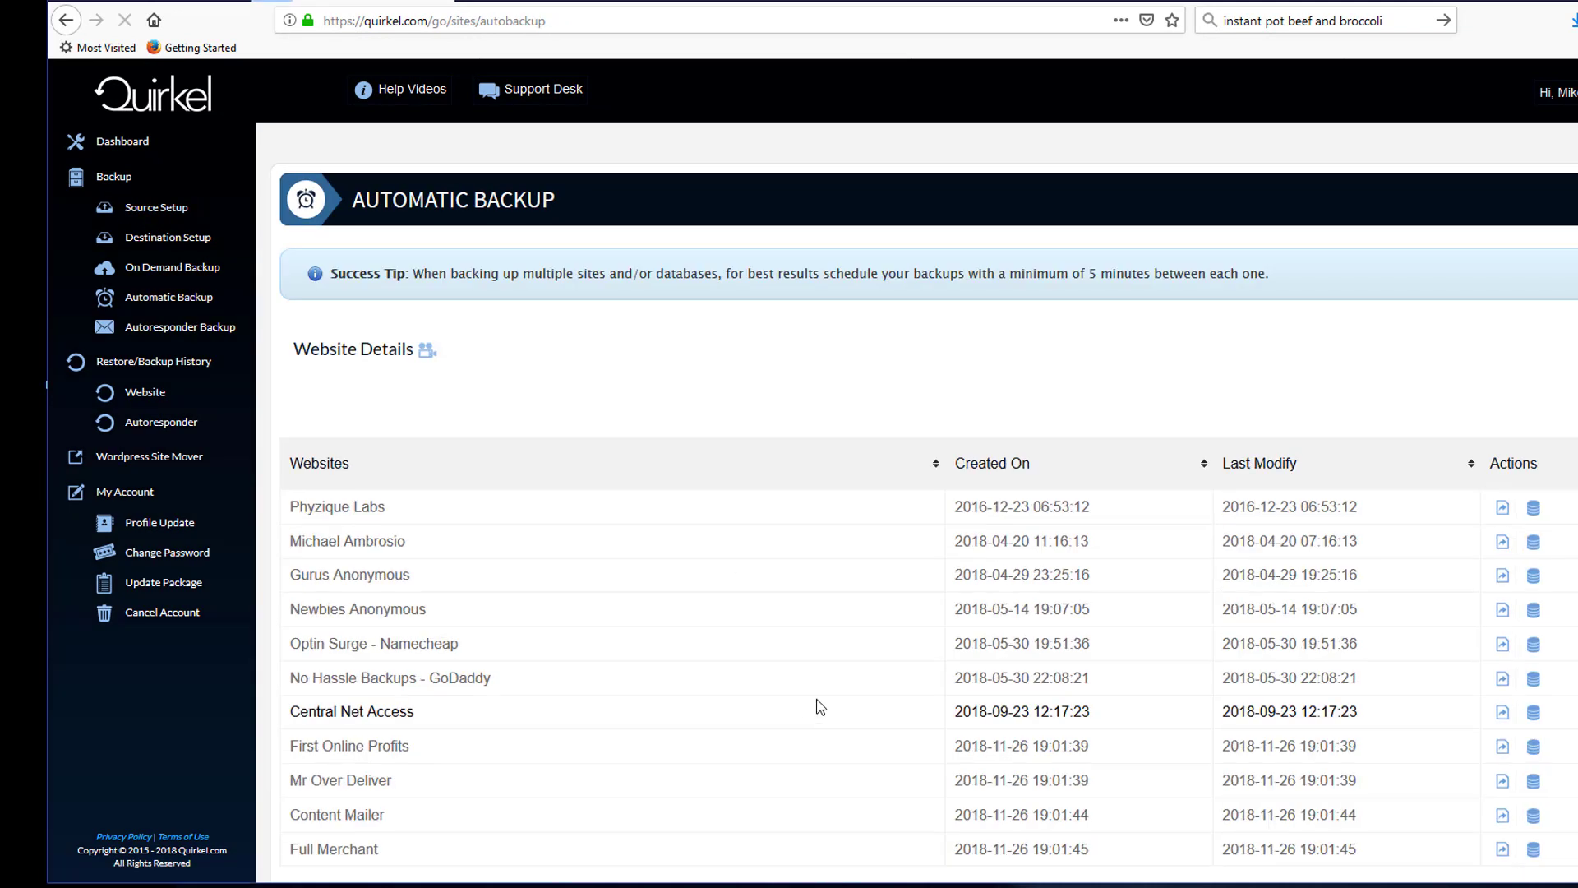
- Open the database list for Mr Over Deliver from Automatic Backup, then return to Source Setup's website list
scroll(816, 705, down, 2)
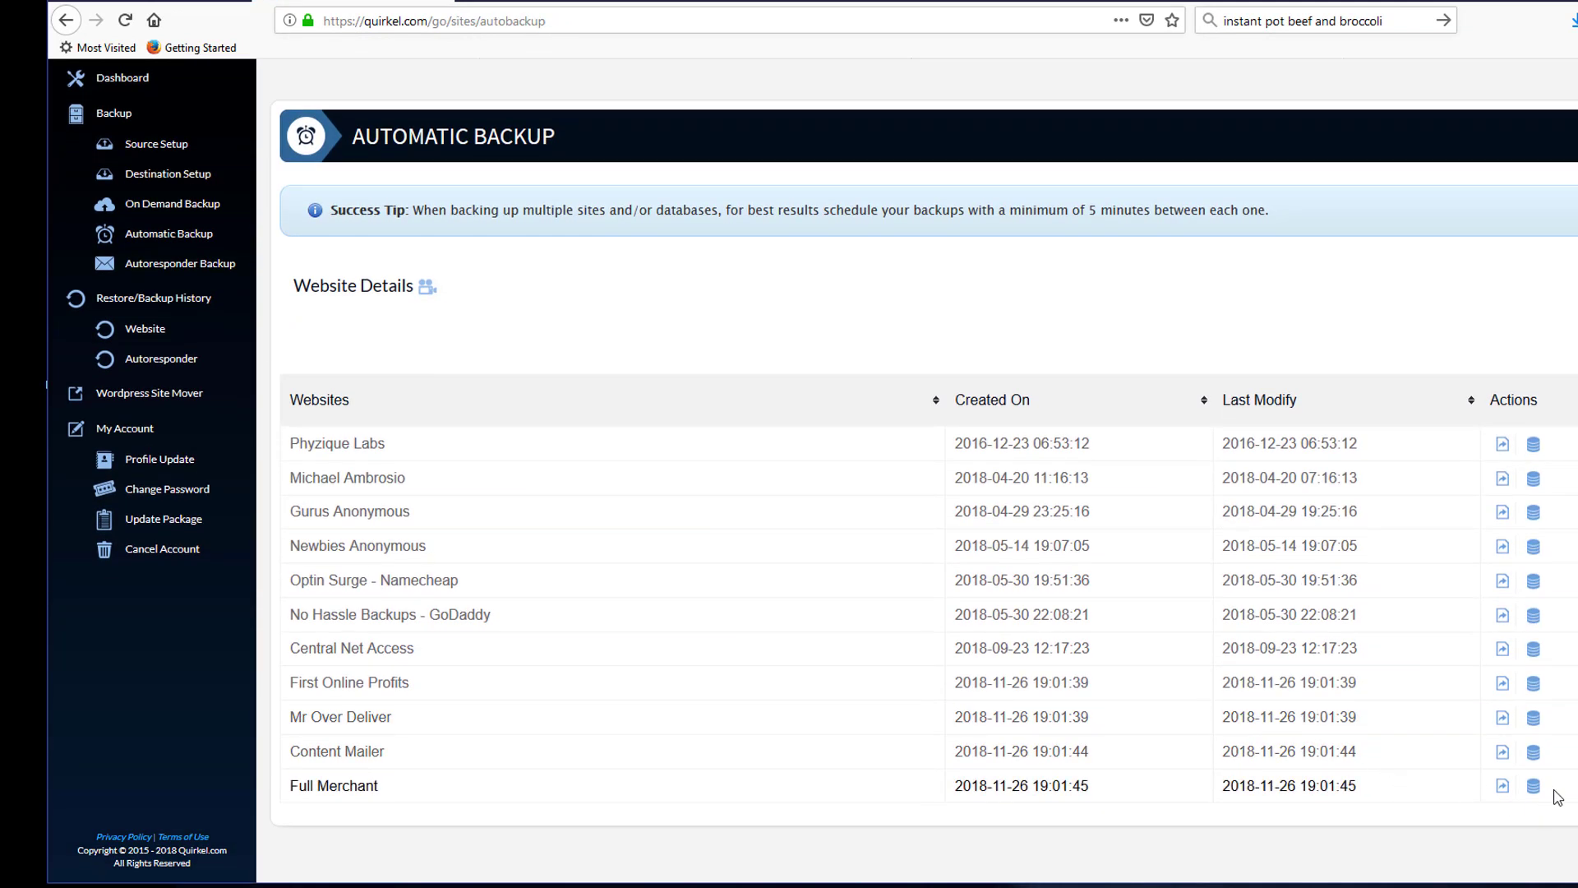
click(1533, 785)
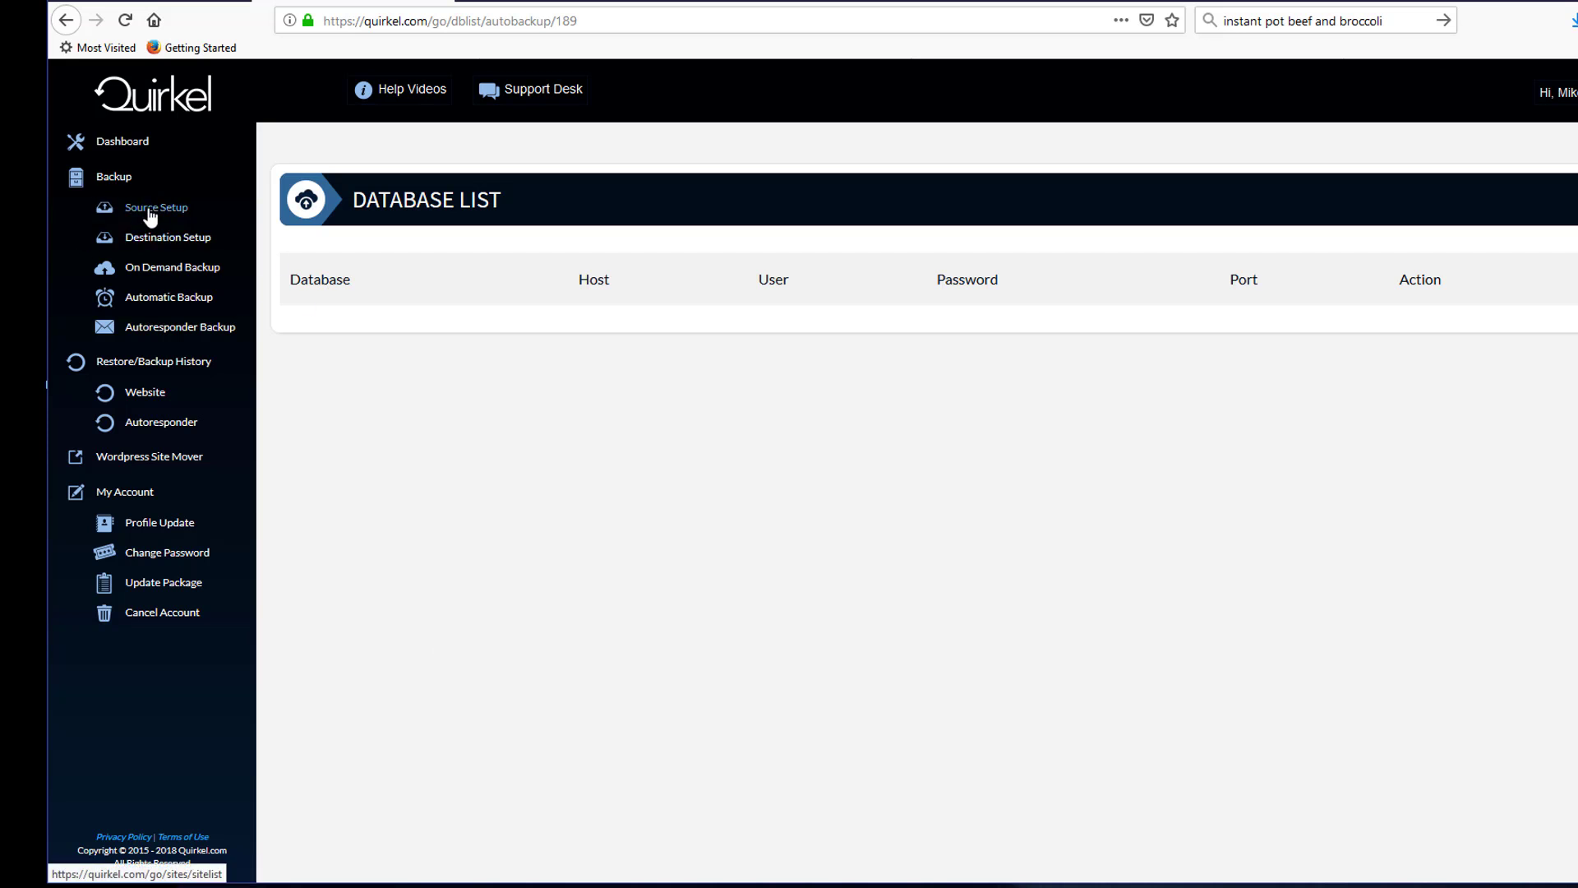
click(155, 217)
scroll(558, 643, down, 2)
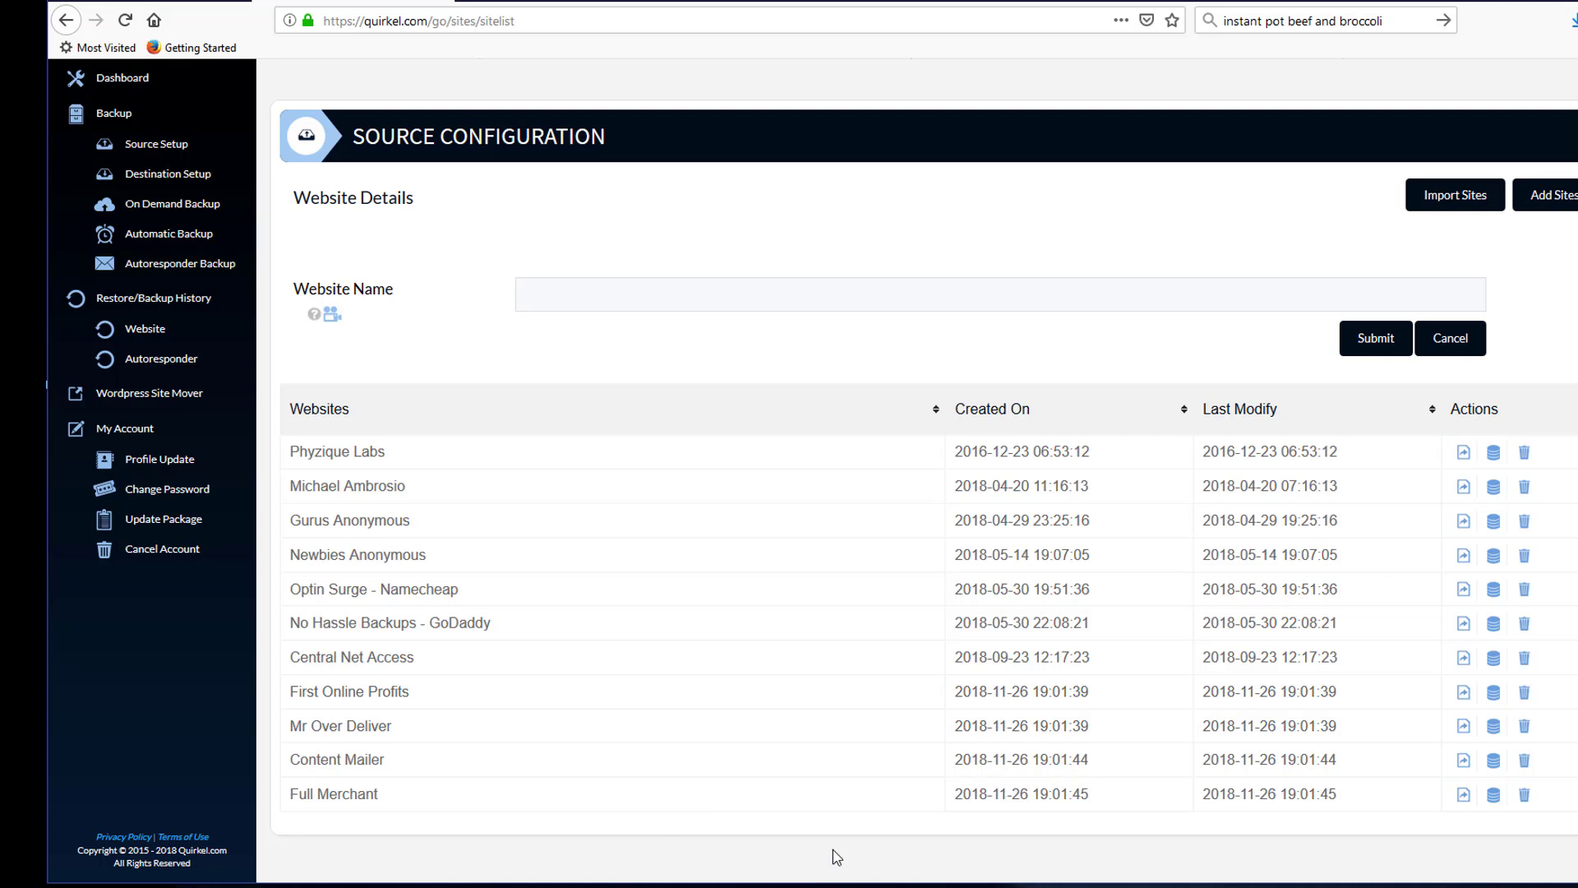
scroll(542, 403, up, 2)
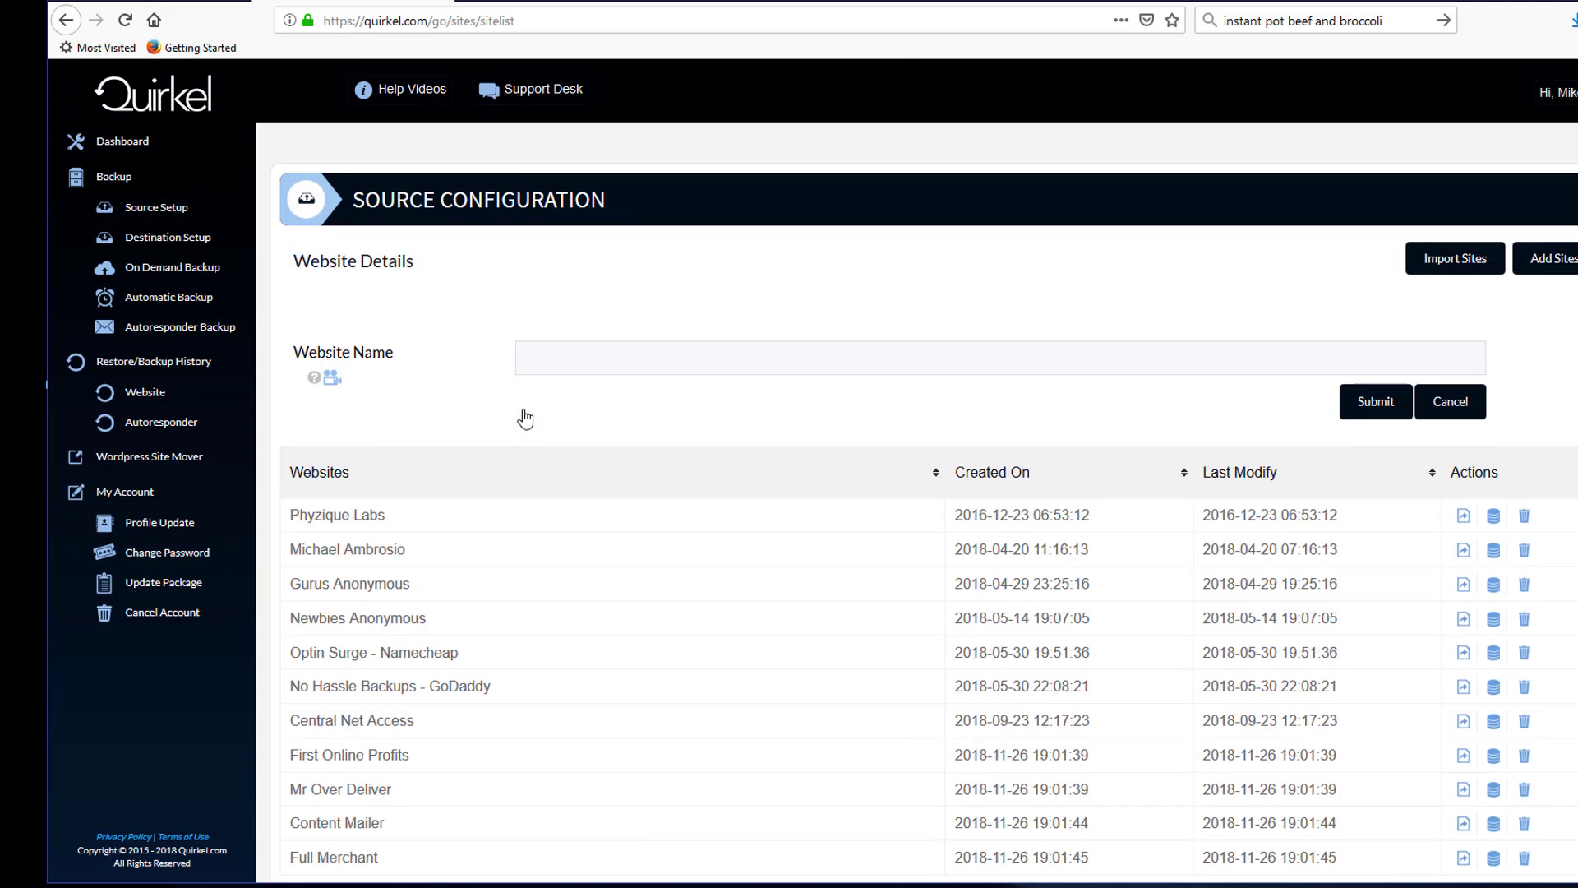